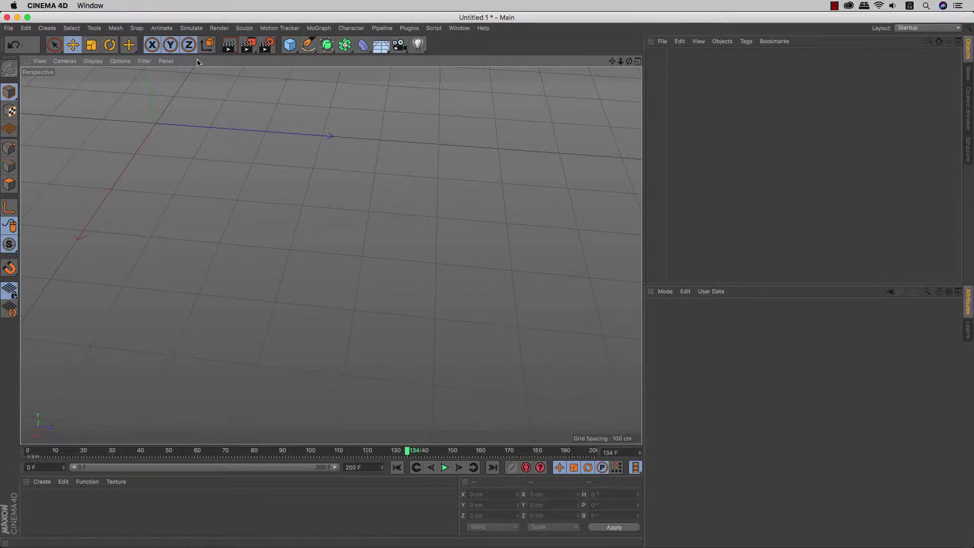
Step: Show the Simulate > Particles submenu listing Emitter, Attractor and Deflector
{"action": "left_click", "coordinate": [191, 28]}
{"action": "mouse_move", "coordinate": [192, 68]}
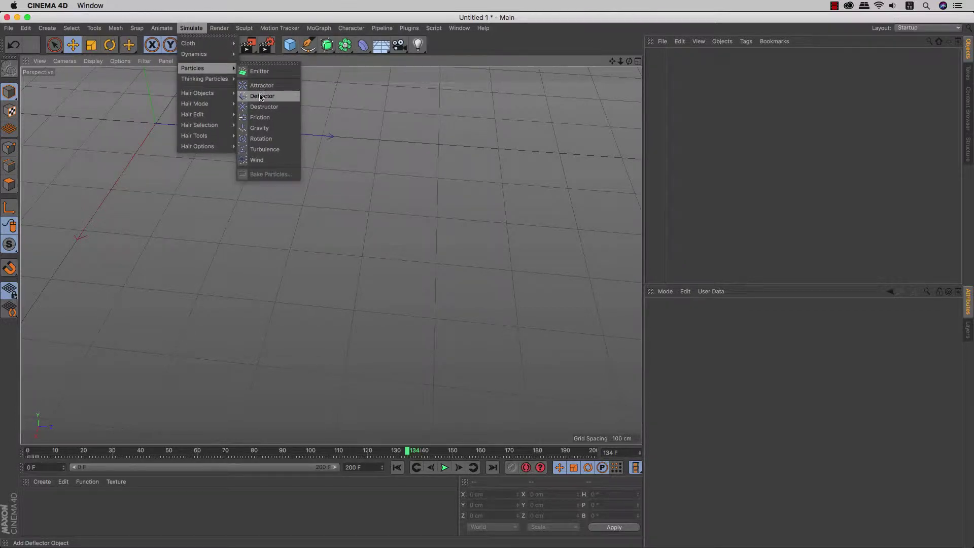
Step: Add a particle Emitter and a Cube, shrinking the cube to about 27 cm
{"action": "left_click", "coordinate": [262, 76]}
{"action": "left_click", "coordinate": [290, 45]}
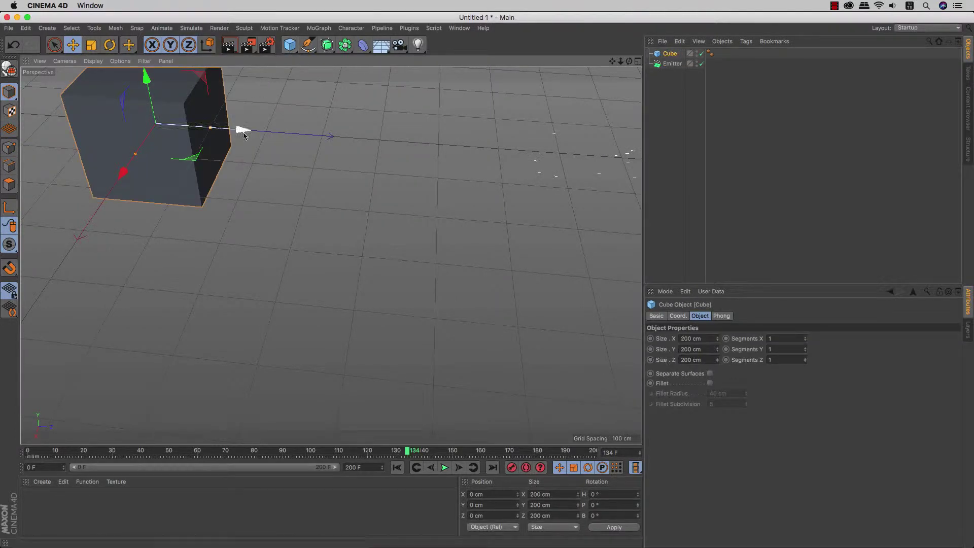
{"action": "key", "text": "t"}
{"action": "mouse_move", "coordinate": [418, 137]}
{"action": "left_mouse_down"}
{"action": "mouse_move", "coordinate": [43, 228]}
{"action": "mouse_move", "coordinate": [154, 136]}
{"action": "mouse_move", "coordinate": [138, 264]}
{"action": "mouse_move", "coordinate": [207, 216]}
{"action": "left_mouse_up"}
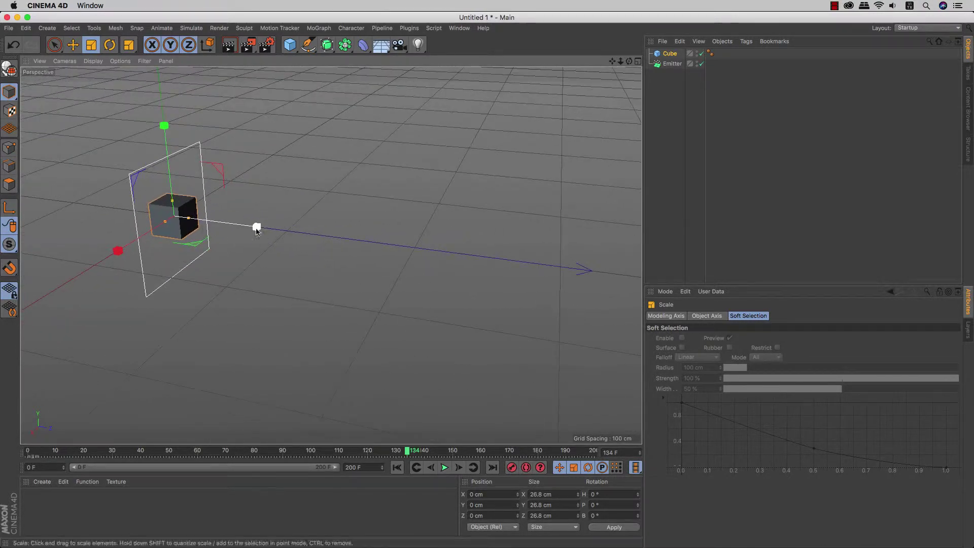
{"action": "mouse_move", "coordinate": [555, 152]}
{"action": "left_mouse_down", "text": "alt"}
{"action": "mouse_move", "coordinate": [184, 255]}
{"action": "mouse_move", "coordinate": [202, 276]}
{"action": "mouse_move", "coordinate": [170, 298]}
{"action": "mouse_move", "coordinate": [237, 288]}
{"action": "left_mouse_up", "text": "alt"}
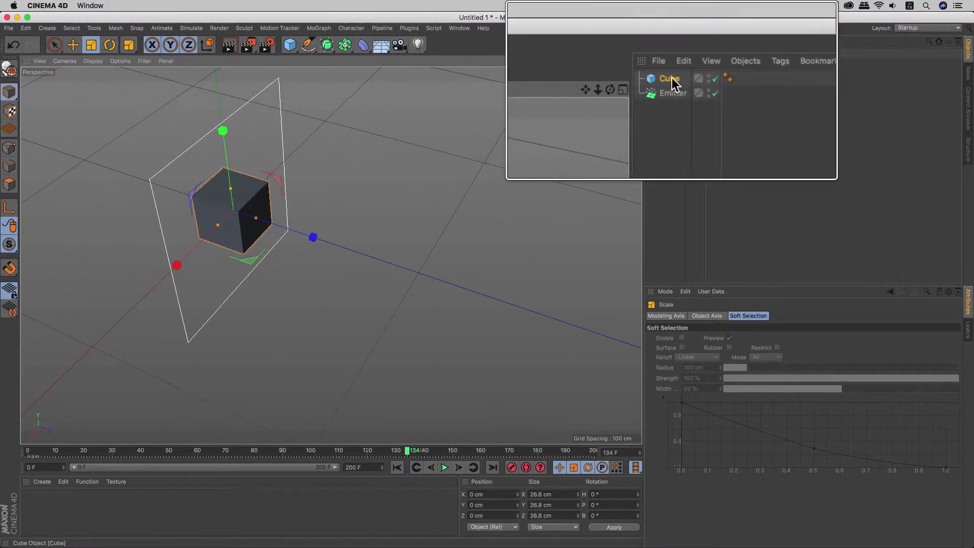
Step: Nest the Cube under the Emitter and scale the cube down to 10.398 cm
{"action": "left_click", "coordinate": [671, 54]}
{"action": "left_click_drag", "start_coordinate": [671, 84], "coordinate": [675, 96]}
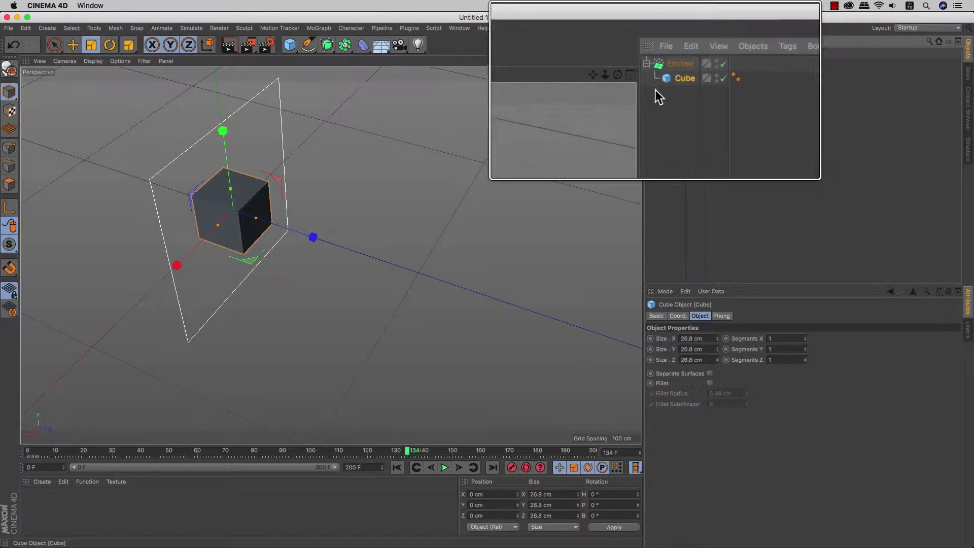
{"action": "key", "text": "t"}
{"action": "left_click_drag", "start_coordinate": [526, 123], "coordinate": [429, 176], "text": "ctrl"}
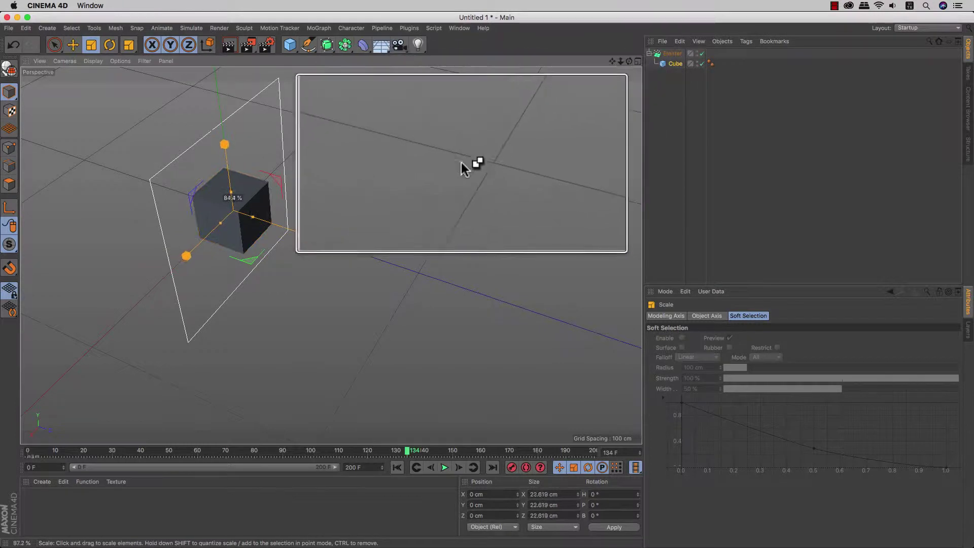
{"action": "key", "text": "ctrl+z"}
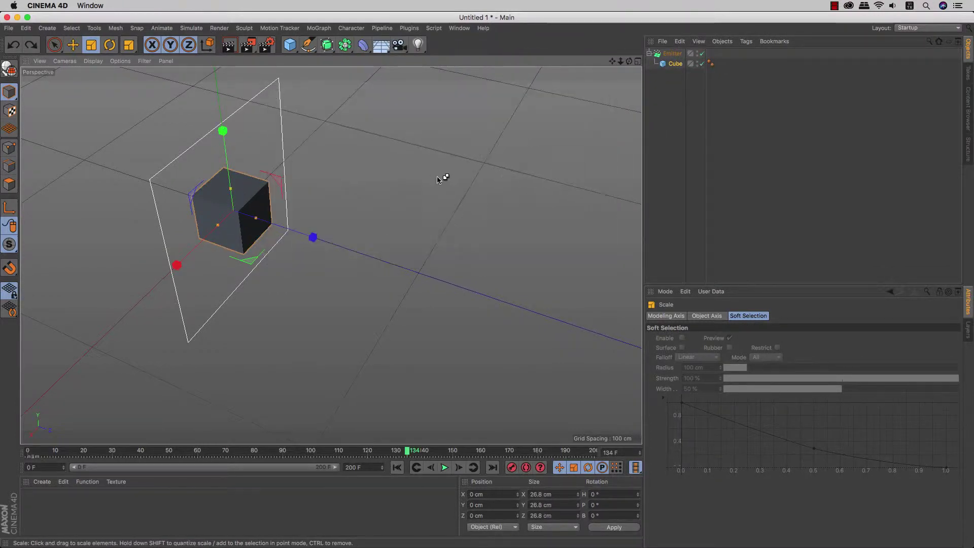
{"action": "left_click_drag", "start_coordinate": [487, 183], "coordinate": [285, 322]}
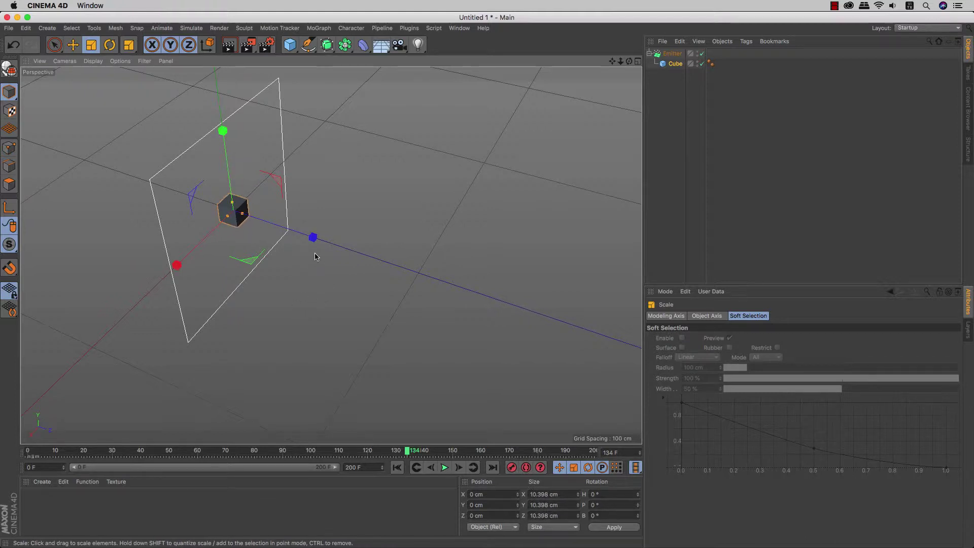
{"action": "mouse_move", "coordinate": [313, 266]}
{"action": "left_mouse_down", "text": "alt"}
{"action": "mouse_move", "coordinate": [323, 228]}
{"action": "mouse_move", "coordinate": [375, 228]}
{"action": "left_mouse_up", "text": "alt"}
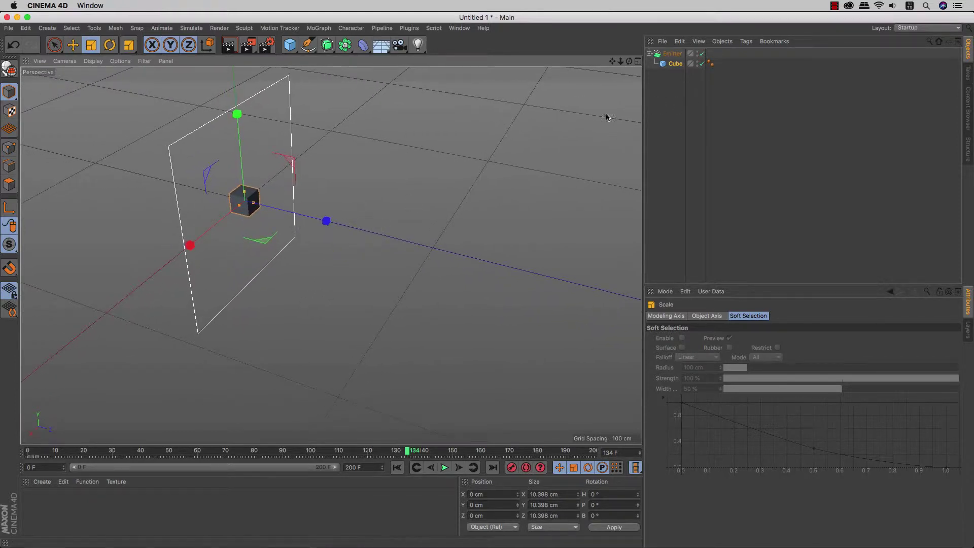
Step: Create material Mat in yellow (H 53°, S 98%, V 97%) and apply it to the Cube
{"action": "double_click", "coordinate": [66, 495]}
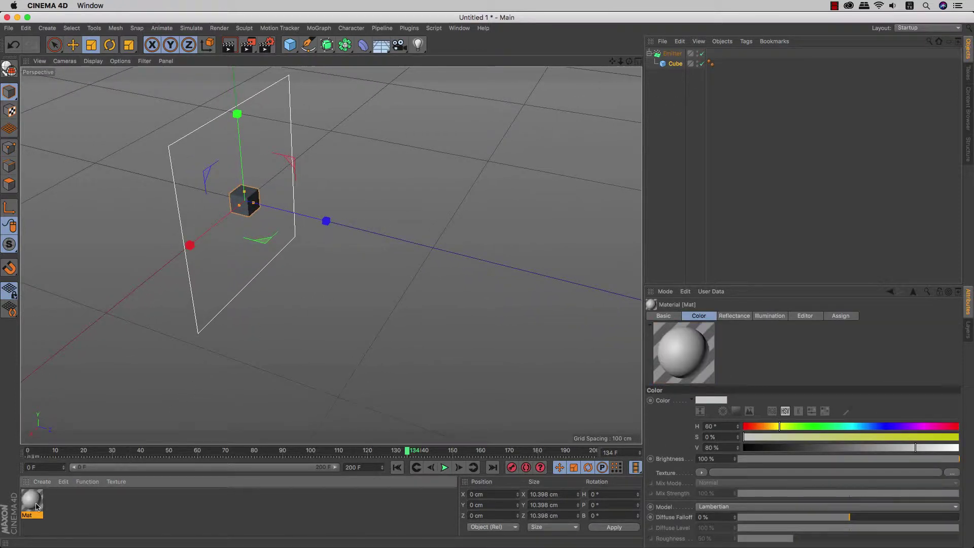
{"action": "double_click", "coordinate": [36, 506]}
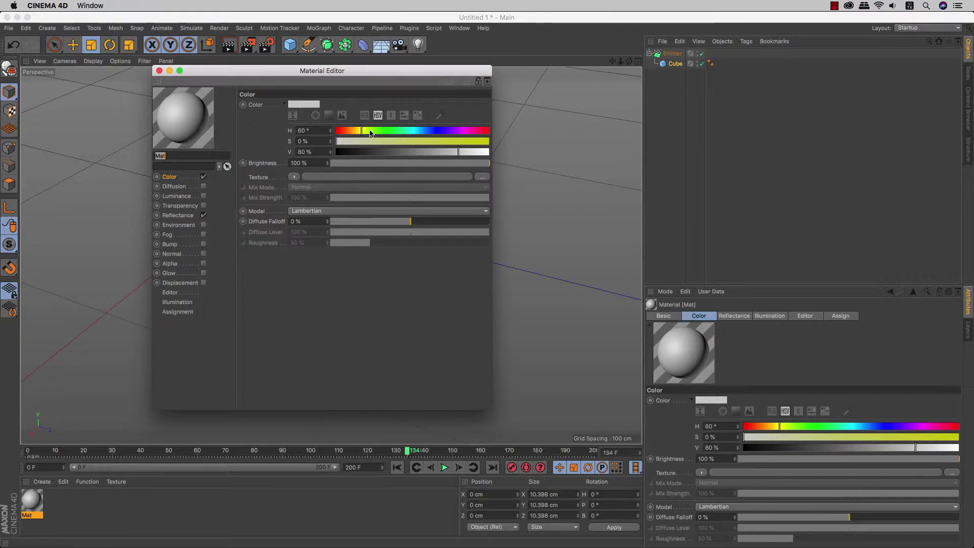
{"action": "left_click", "coordinate": [485, 152]}
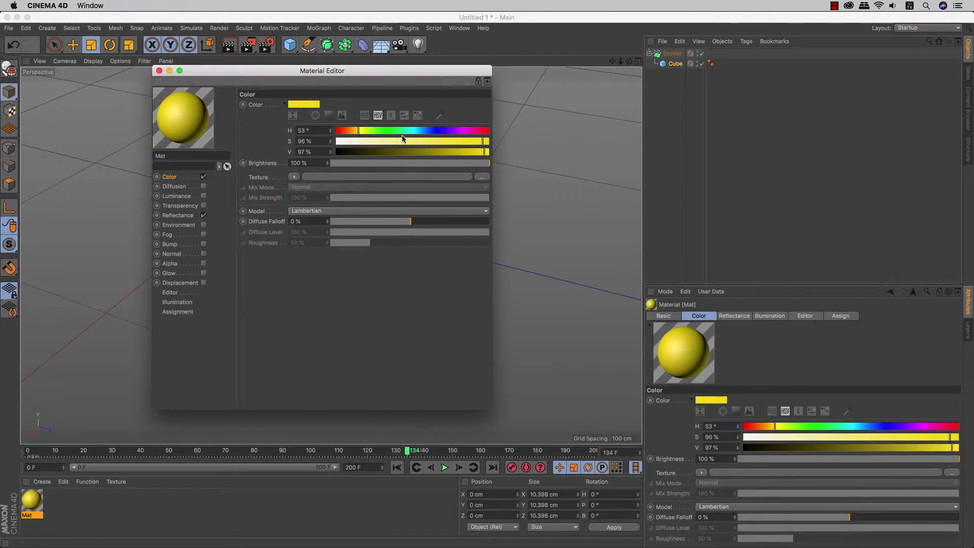
{"action": "left_click", "coordinate": [160, 71]}
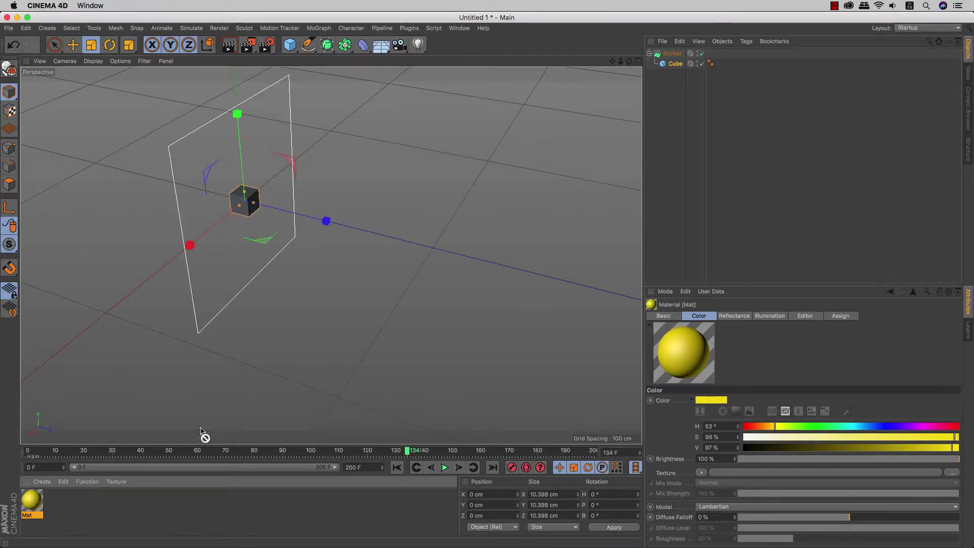
{"action": "left_click_drag", "start_coordinate": [676, 69], "coordinate": [676, 65]}
Step: Tick Show Objects on the Emitter's Particle tab and play to see the cubes sprayed
{"action": "left_click", "coordinate": [670, 54]}
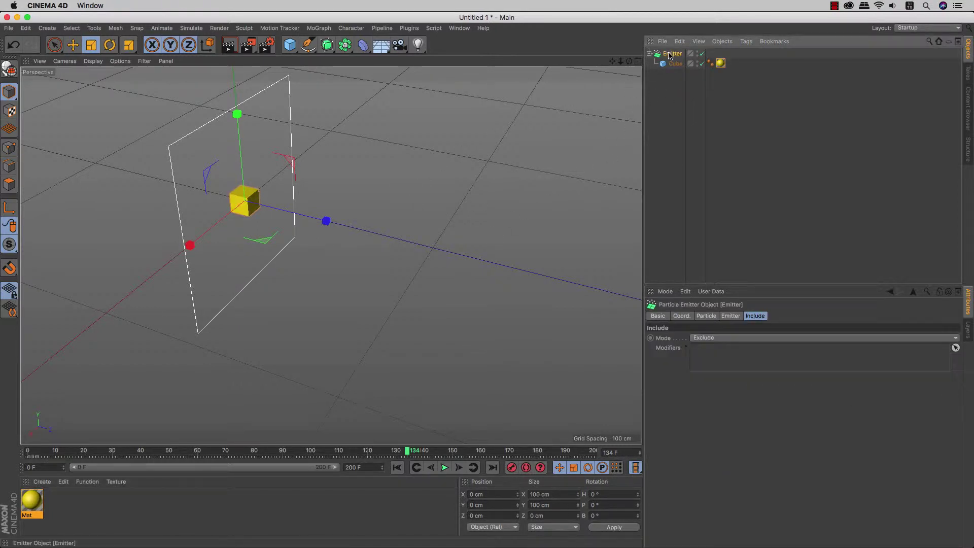
{"action": "left_click", "coordinate": [706, 316]}
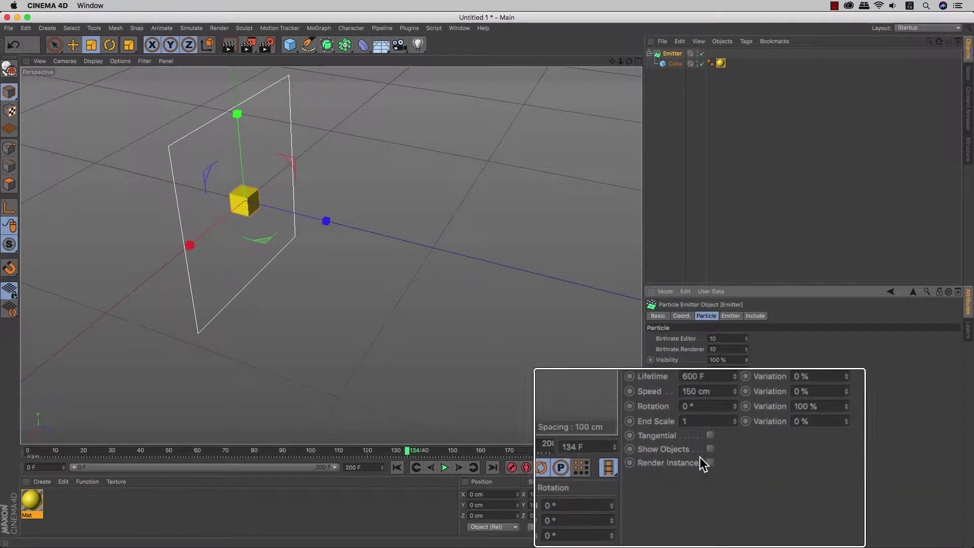
{"action": "left_click", "coordinate": [707, 455]}
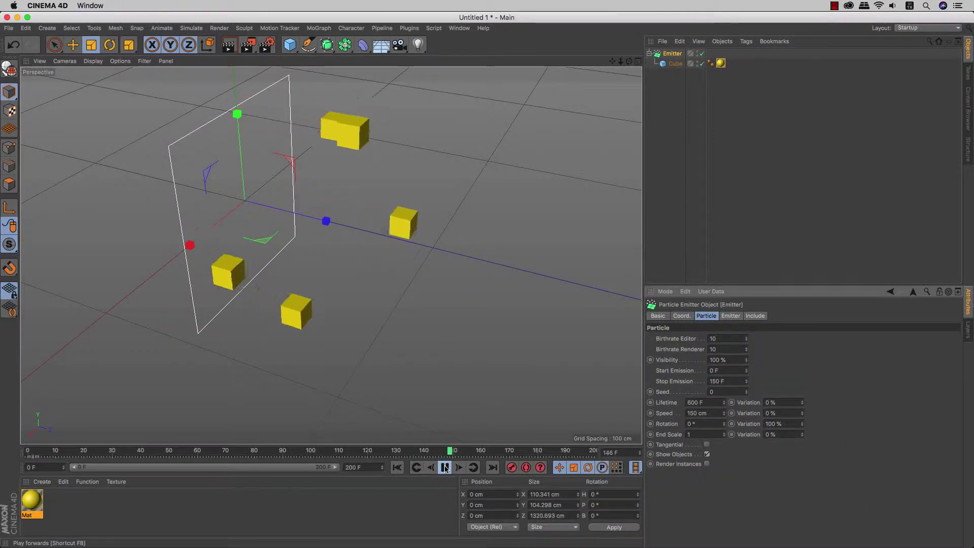
{"action": "right_click_drag", "start_coordinate": [413, 380], "coordinate": [430, 381], "text": "alt"}
{"action": "mouse_move", "coordinate": [431, 380]}
{"action": "left_mouse_down", "text": "alt"}
{"action": "mouse_move", "coordinate": [413, 348]}
{"action": "mouse_move", "coordinate": [335, 335]}
{"action": "mouse_move", "coordinate": [367, 340]}
{"action": "mouse_move", "coordinate": [352, 349]}
{"action": "left_mouse_up", "text": "alt"}
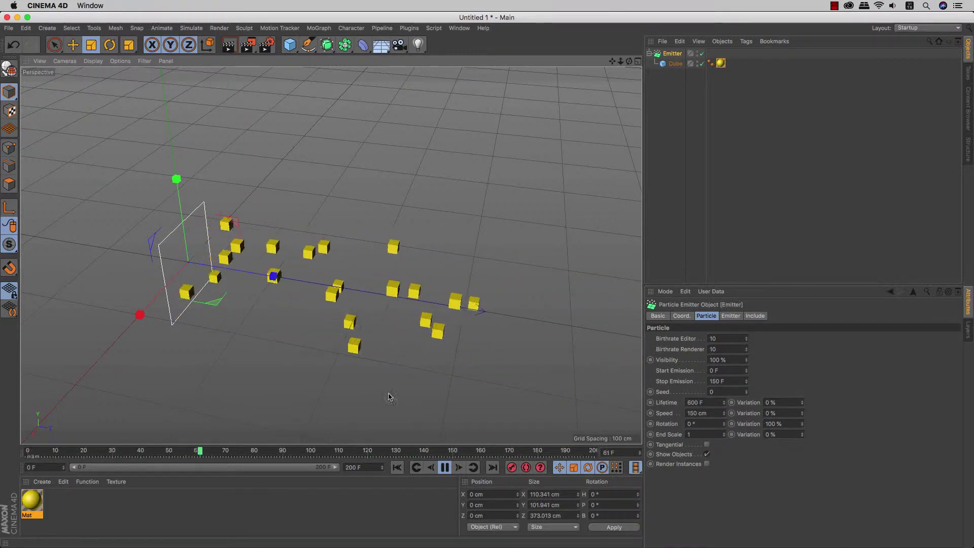
{"action": "left_click", "coordinate": [445, 467]}
{"action": "left_click", "coordinate": [198, 28]}
{"action": "mouse_move", "coordinate": [181, 64]}
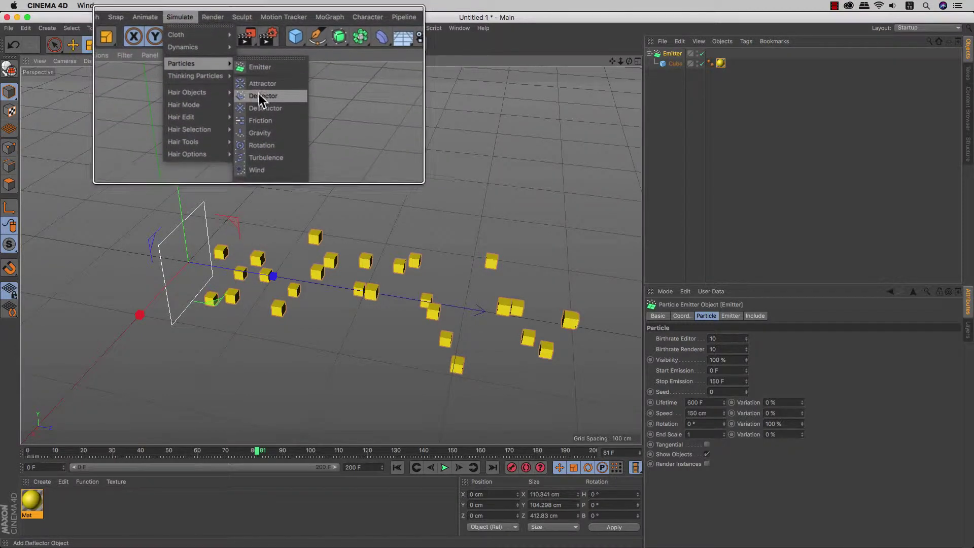
Step: Add a Deflector and move it about 311 cm along Z into the particle stream
{"action": "left_click", "coordinate": [265, 98]}
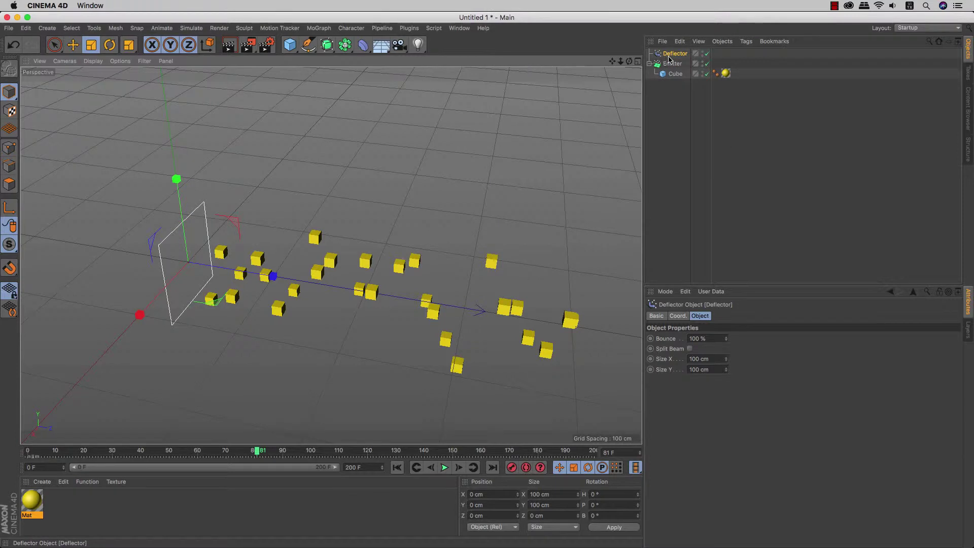
{"action": "middle_click_drag", "start_coordinate": [318, 241], "coordinate": [299, 195], "text": "alt"}
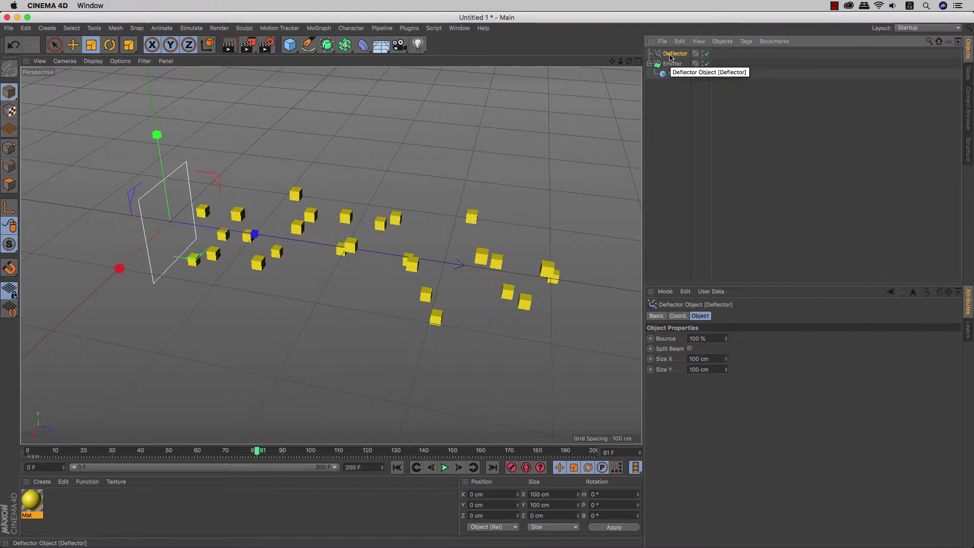
{"action": "key", "text": "e"}
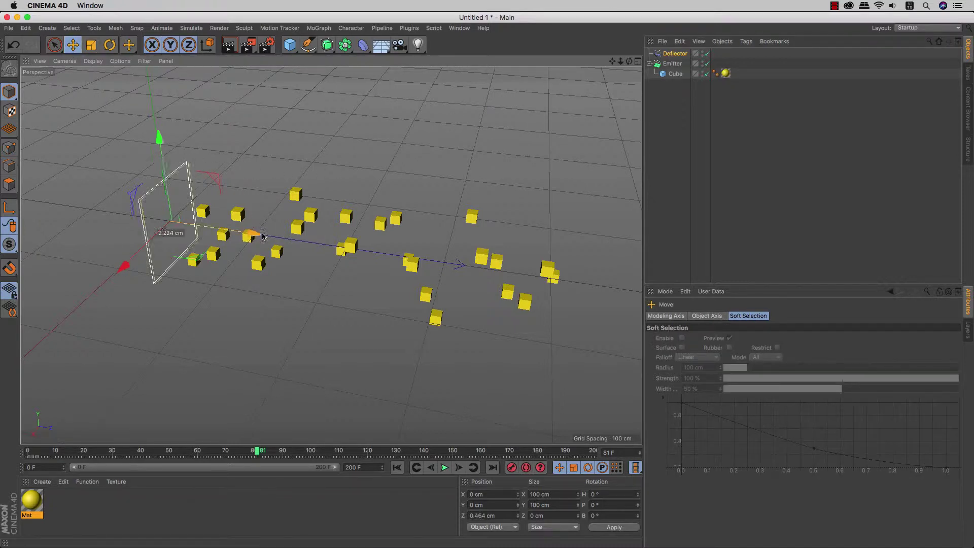
{"action": "left_click_drag", "start_coordinate": [263, 236], "coordinate": [541, 287]}
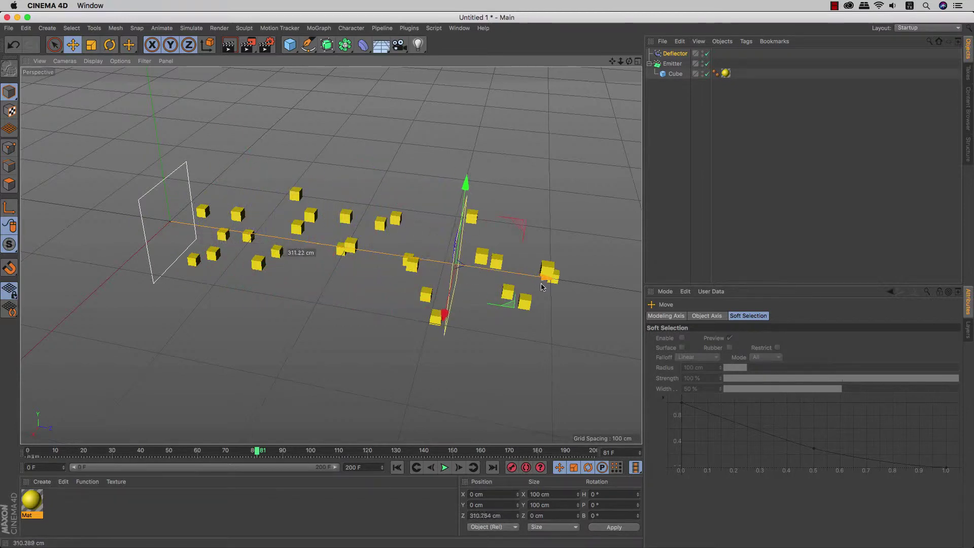
{"action": "scroll", "coordinate": [498, 276], "scroll_direction": "up", "scroll_amount": 3}
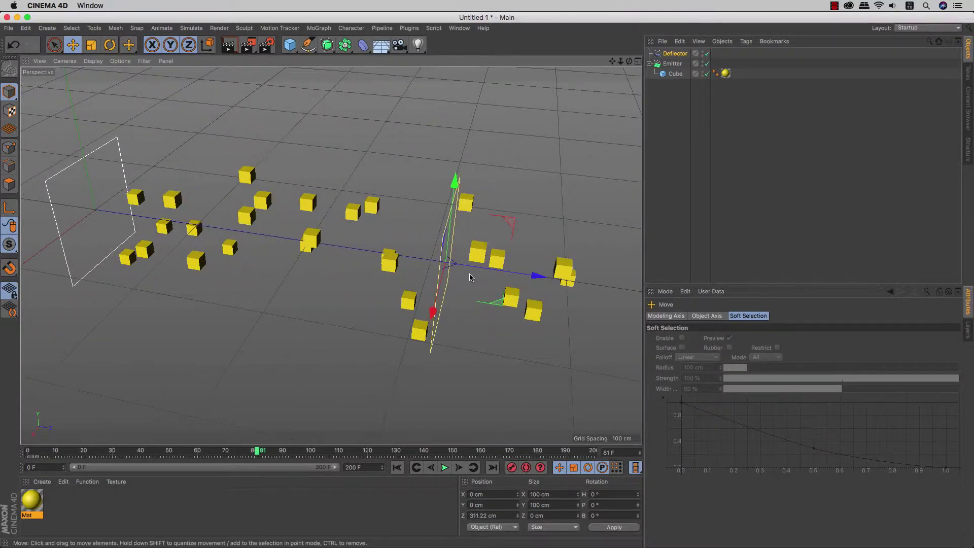
{"action": "mouse_move", "coordinate": [470, 277]}
{"action": "left_mouse_down", "text": "alt"}
{"action": "mouse_move", "coordinate": [511, 310]}
{"action": "mouse_move", "coordinate": [464, 260]}
{"action": "left_mouse_up", "text": "alt"}
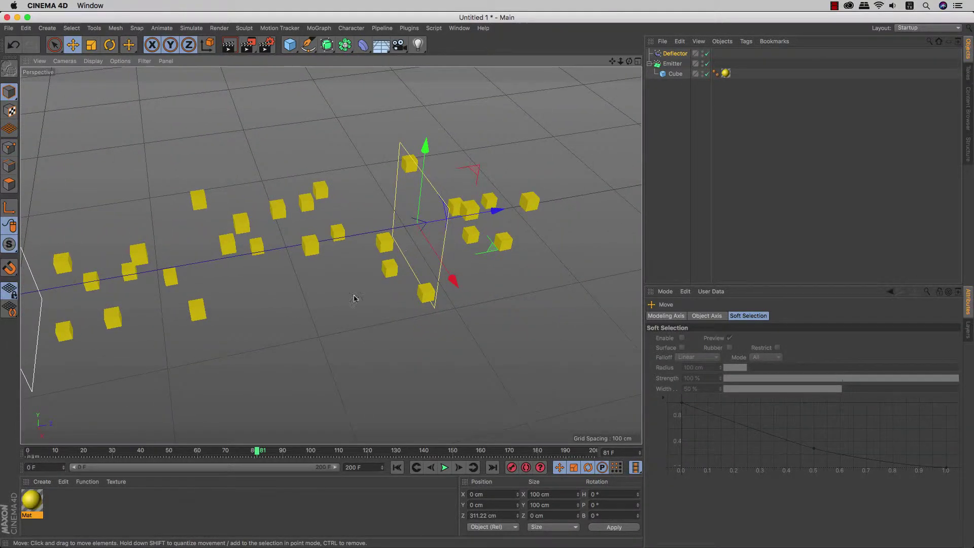
Step: Change the Mat material's colour to red
{"action": "double_click", "coordinate": [32, 503]}
{"action": "left_click", "coordinate": [338, 130]}
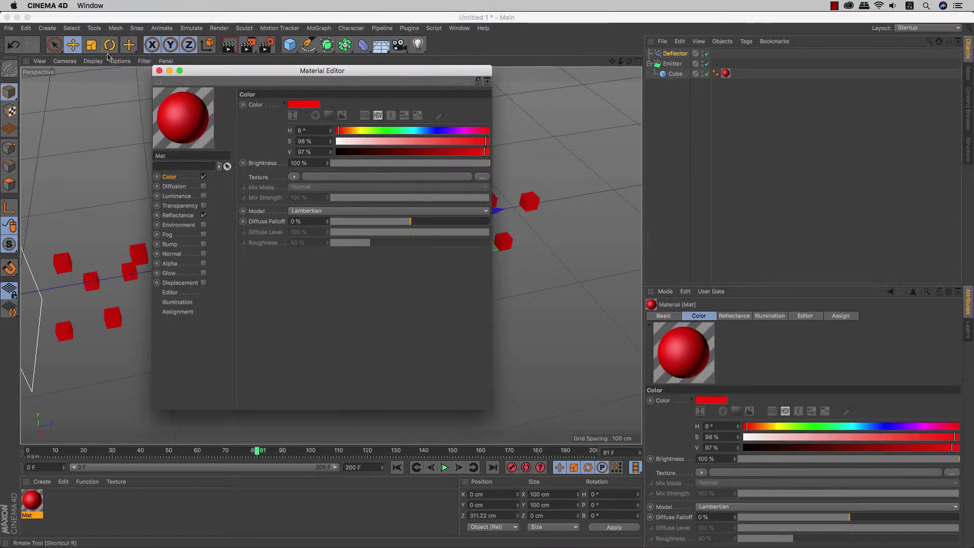
{"action": "left_click", "coordinate": [160, 70]}
{"action": "scroll", "coordinate": [259, 330], "scroll_direction": "up", "scroll_amount": 3}
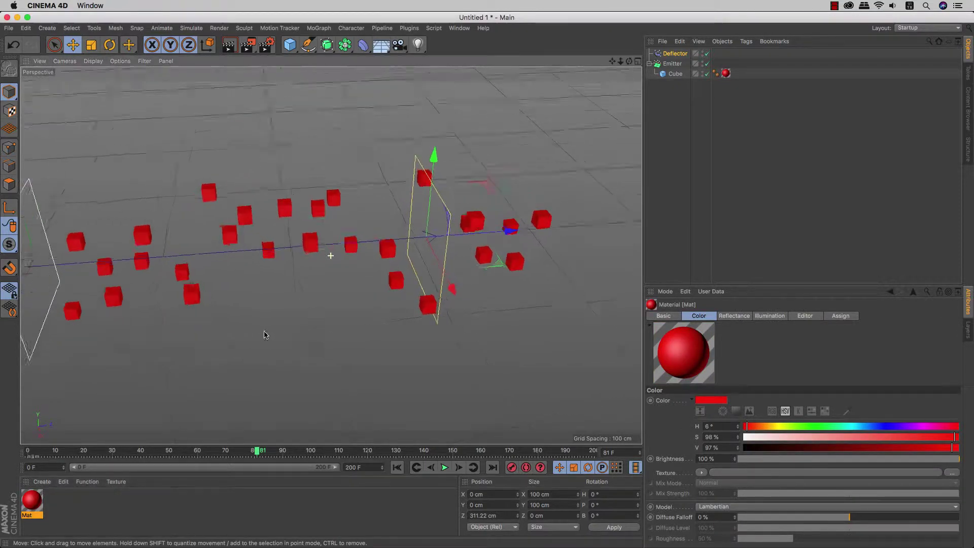
{"action": "scroll", "coordinate": [261, 332], "scroll_direction": "up", "scroll_amount": 3}
{"action": "scroll", "coordinate": [279, 333], "scroll_direction": "up", "scroll_amount": 3}
{"action": "scroll", "coordinate": [305, 335], "scroll_direction": "up", "scroll_amount": 2}
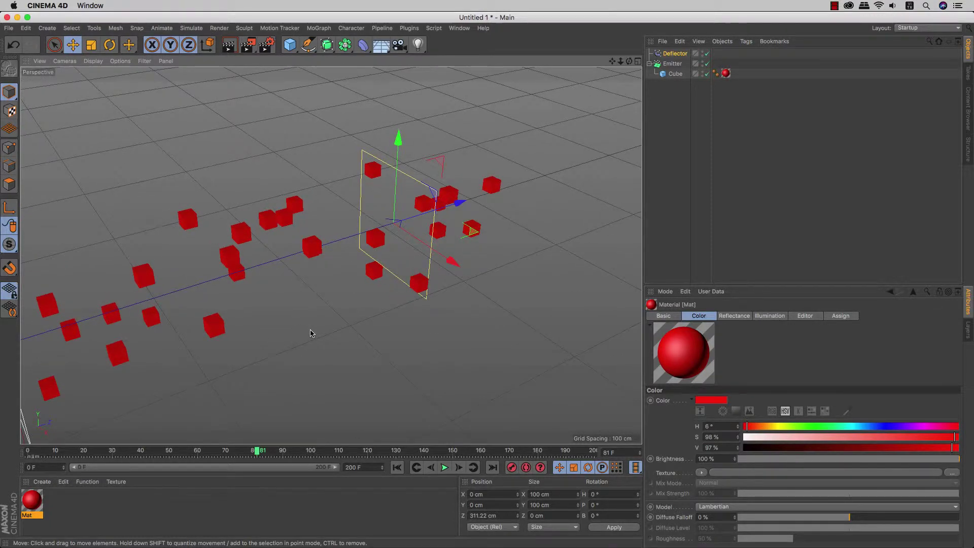
{"action": "scroll", "coordinate": [413, 239], "scroll_direction": "up", "scroll_amount": 2}
{"action": "scroll", "coordinate": [415, 238], "scroll_direction": "up", "scroll_amount": 2}
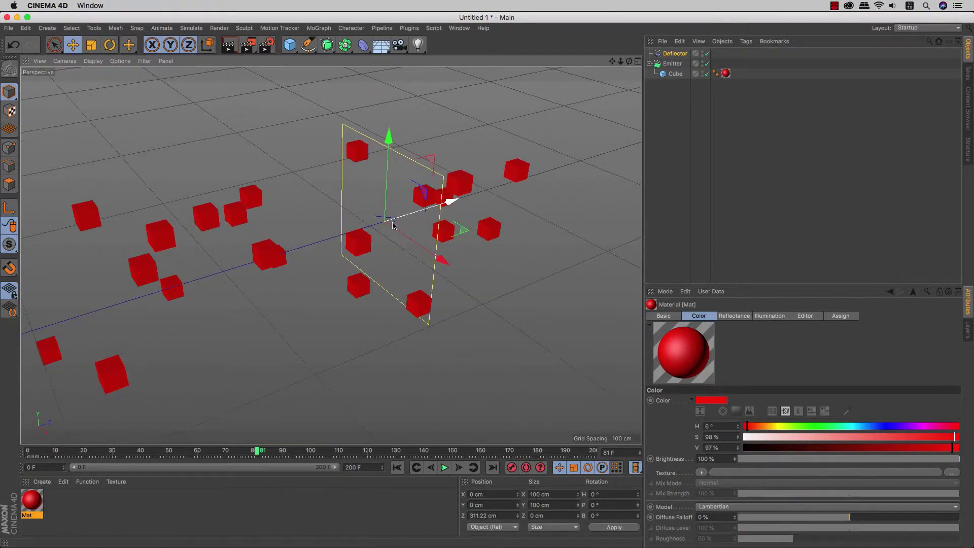
{"action": "left_click_drag", "start_coordinate": [393, 226], "coordinate": [514, 198], "text": "alt"}
Step: With the Deflector selected, play in shaded-with-lines display and stop at frame 147
{"action": "left_click", "coordinate": [676, 54]}
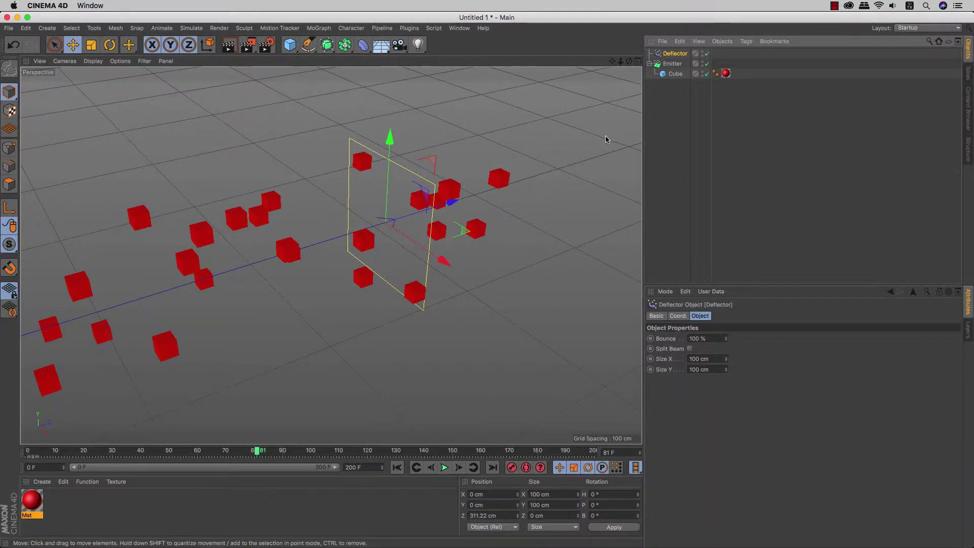
{"action": "mouse_move", "coordinate": [479, 245]}
{"action": "left_mouse_down", "text": "alt"}
{"action": "mouse_move", "coordinate": [420, 283]}
{"action": "mouse_move", "coordinate": [516, 263]}
{"action": "mouse_move", "coordinate": [478, 244]}
{"action": "mouse_move", "coordinate": [374, 293]}
{"action": "mouse_move", "coordinate": [331, 268]}
{"action": "mouse_move", "coordinate": [331, 254]}
{"action": "mouse_move", "coordinate": [319, 264]}
{"action": "mouse_move", "coordinate": [333, 255]}
{"action": "mouse_move", "coordinate": [350, 307]}
{"action": "left_mouse_up", "text": "alt"}
{"action": "left_click", "coordinate": [443, 468]}
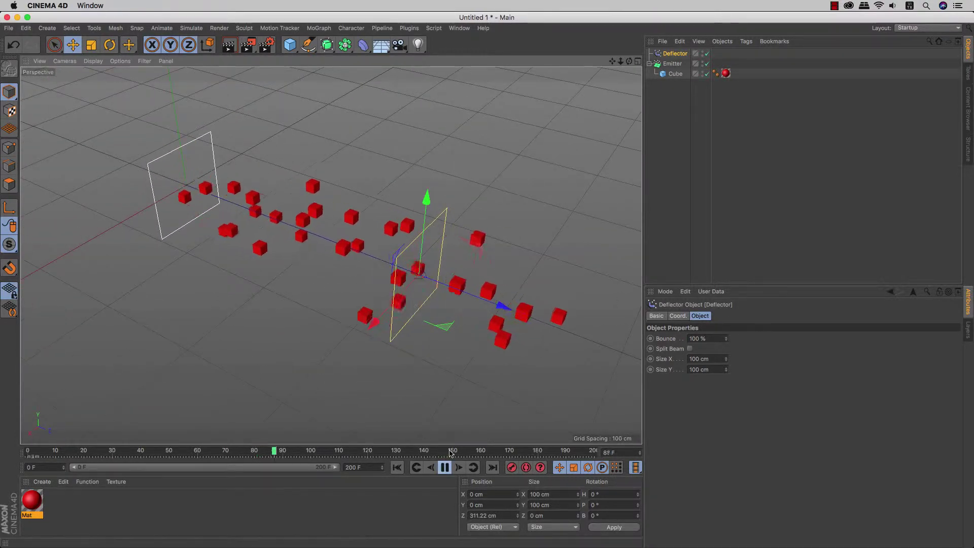
{"action": "left_click_drag", "start_coordinate": [413, 387], "coordinate": [483, 376], "text": "alt"}
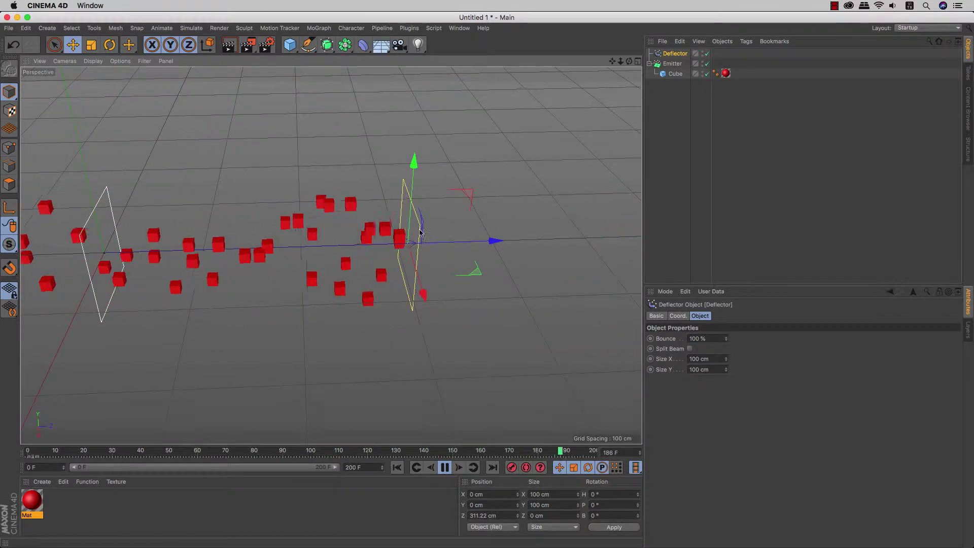
{"action": "left_click_drag", "start_coordinate": [383, 219], "coordinate": [407, 237], "text": "alt"}
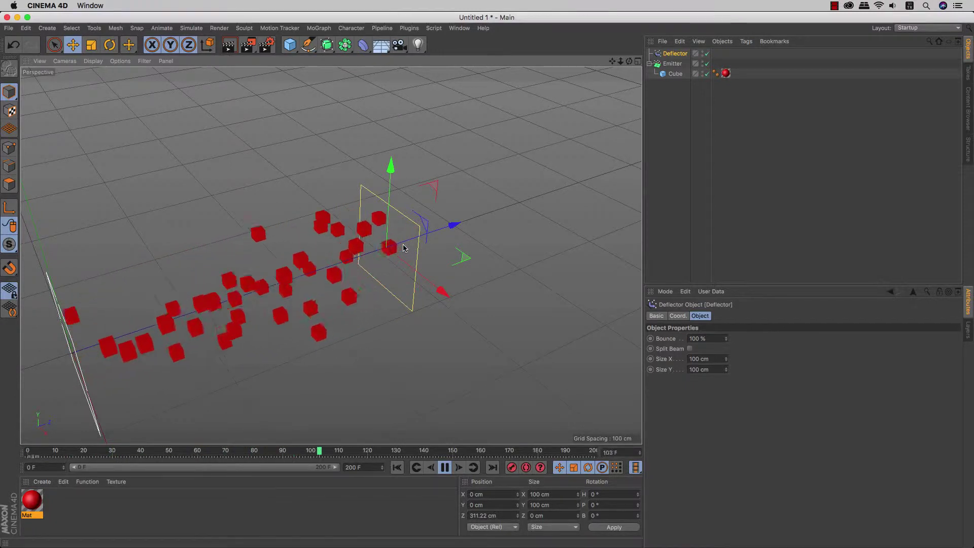
{"action": "key", "text": "n"}
{"action": "key", "text": "b"}
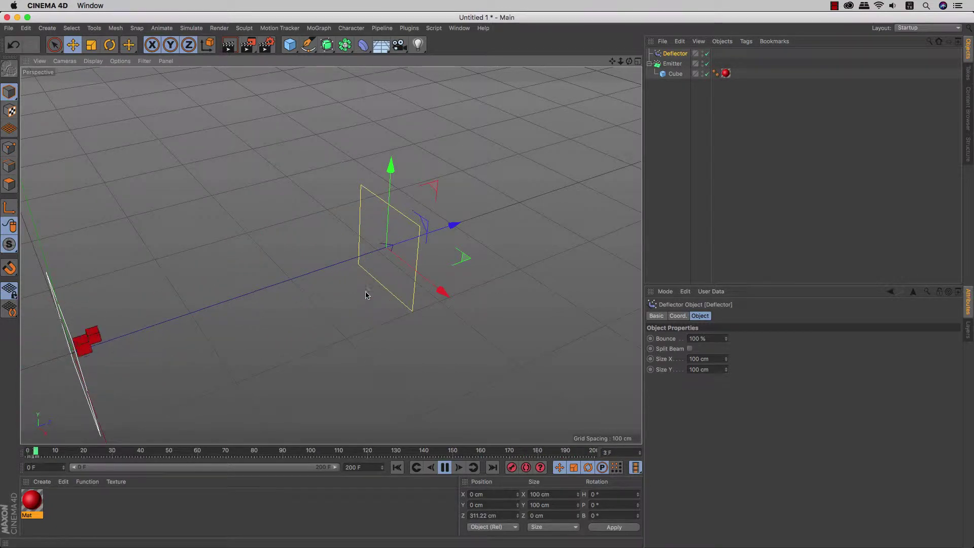
{"action": "mouse_move", "coordinate": [367, 296]}
{"action": "left_mouse_down", "text": "alt"}
{"action": "mouse_move", "coordinate": [261, 285]}
{"action": "mouse_move", "coordinate": [324, 290]}
{"action": "left_mouse_up", "text": "alt"}
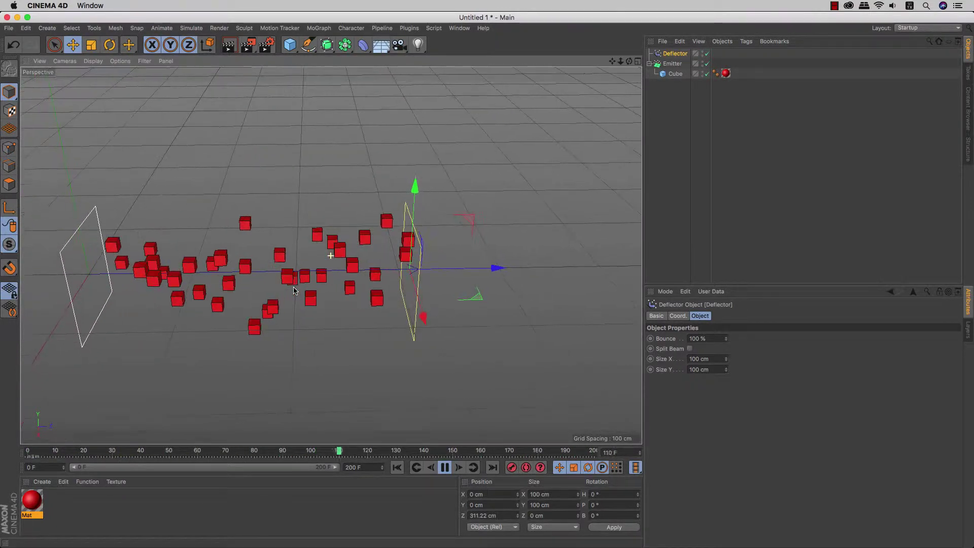
{"action": "left_click", "coordinate": [444, 470]}
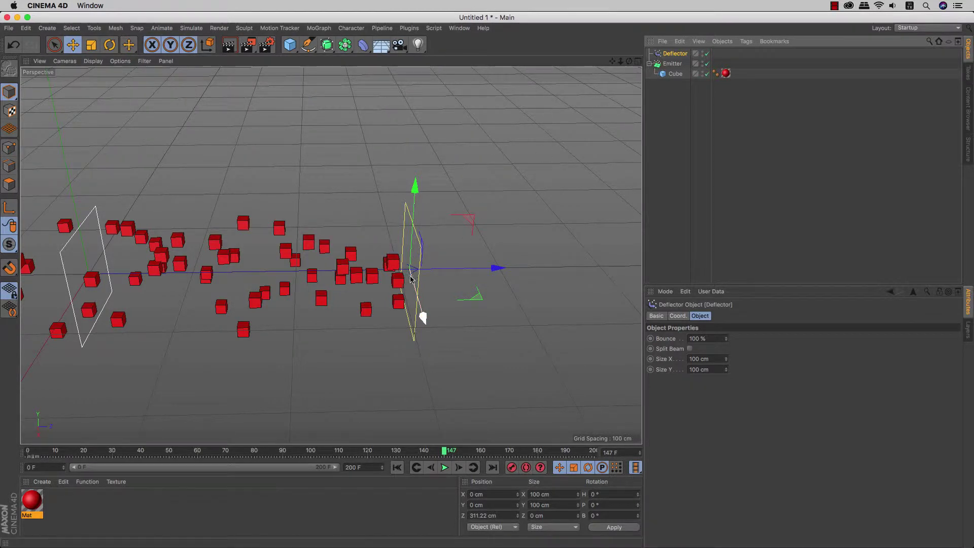
Step: Rotate the deflector plane to a 42.774° heading
{"action": "key", "text": "r"}
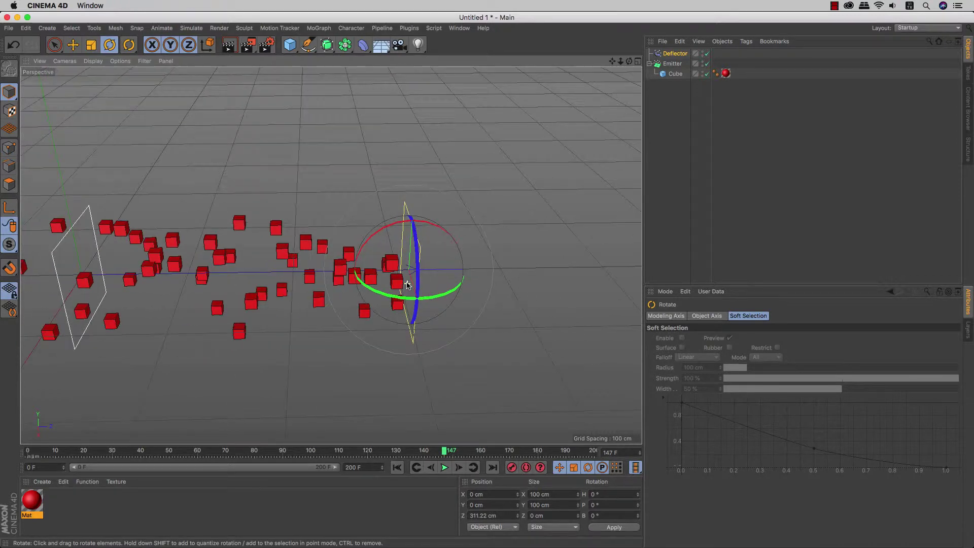
{"action": "left_click_drag", "start_coordinate": [409, 297], "coordinate": [410, 301]}
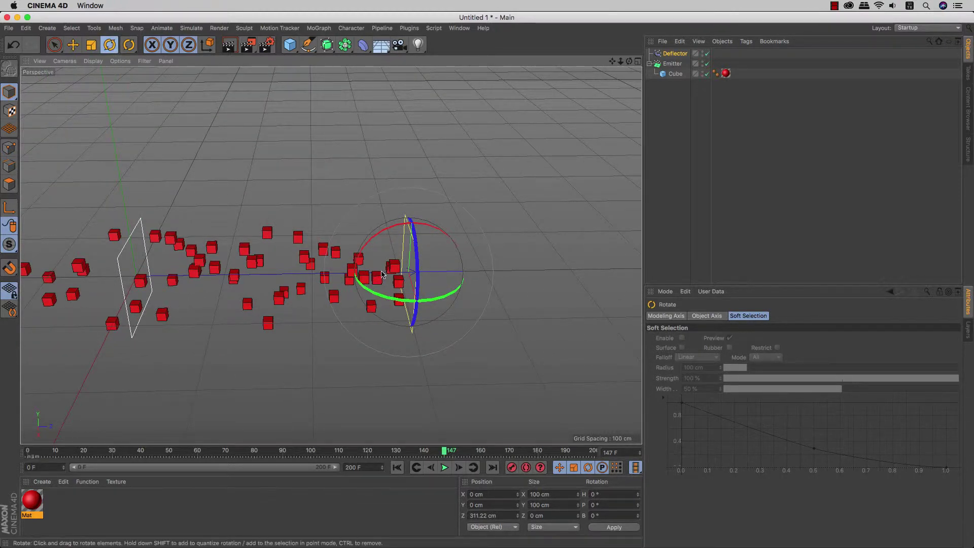
{"action": "left_click_drag", "start_coordinate": [401, 300], "coordinate": [422, 305]}
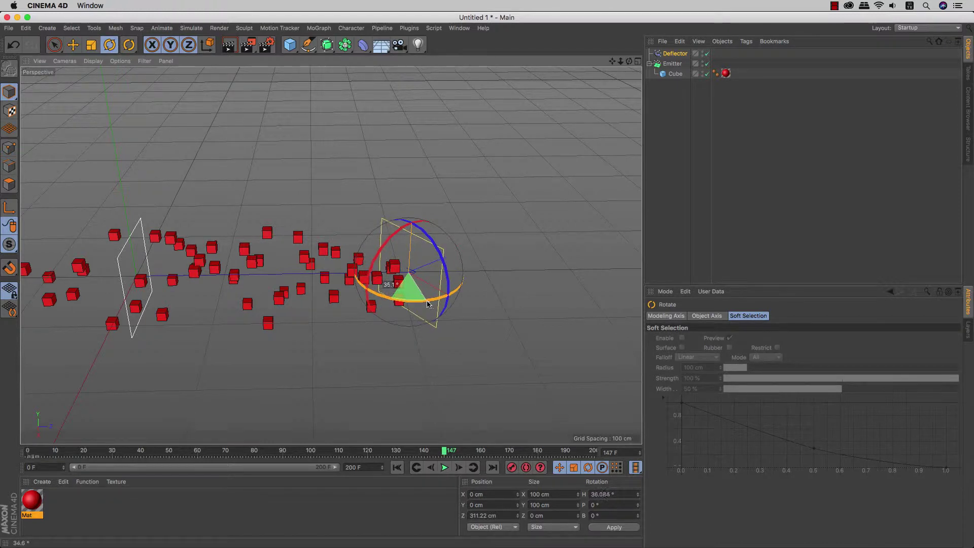
Step: Play the animation, orbit to check the cubes deflecting, and select the Deflector
{"action": "left_click", "coordinate": [446, 468]}
{"action": "mouse_move", "coordinate": [421, 377]}
{"action": "left_mouse_down", "text": "alt"}
{"action": "mouse_move", "coordinate": [447, 356]}
{"action": "mouse_move", "coordinate": [326, 323]}
{"action": "mouse_move", "coordinate": [331, 330]}
{"action": "left_mouse_up", "text": "alt"}
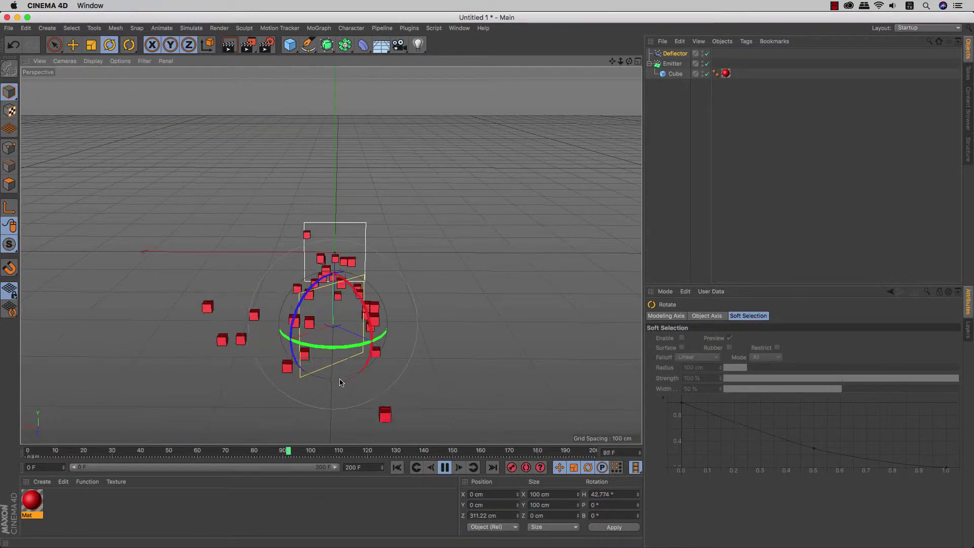
{"action": "left_click_drag", "start_coordinate": [340, 382], "coordinate": [468, 413], "text": "alt"}
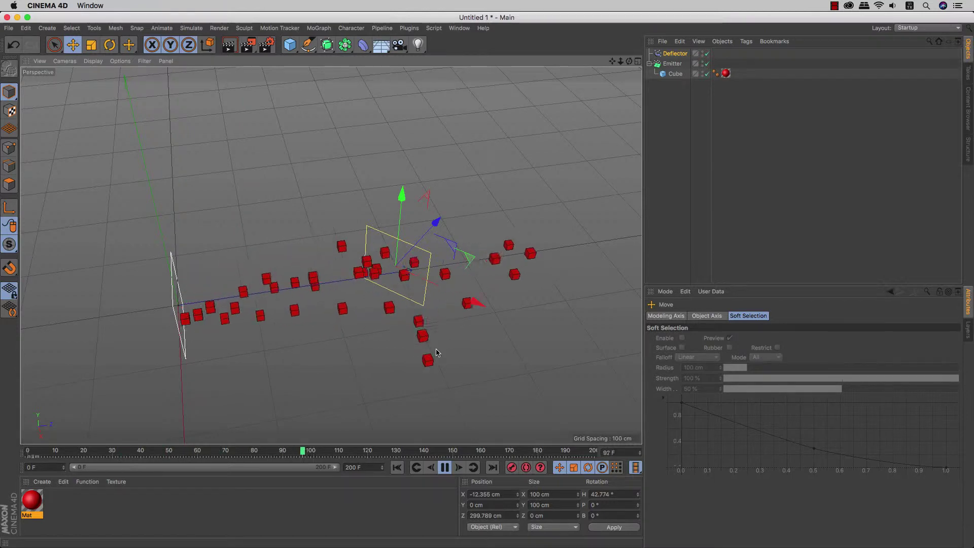
{"action": "mouse_move", "coordinate": [330, 312]}
{"action": "left_mouse_down", "text": "alt"}
{"action": "mouse_move", "coordinate": [207, 283]}
{"action": "mouse_move", "coordinate": [398, 296]}
{"action": "left_mouse_up", "text": "alt"}
{"action": "scroll", "coordinate": [421, 324], "scroll_direction": "up", "scroll_amount": 2}
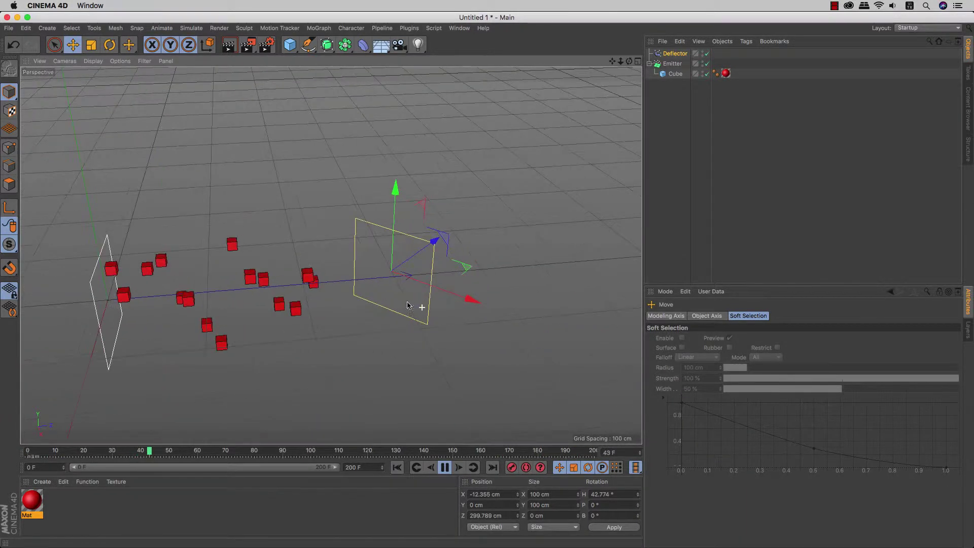
{"action": "scroll", "coordinate": [401, 302], "scroll_direction": "up", "scroll_amount": 3}
{"action": "left_click", "coordinate": [673, 53]}
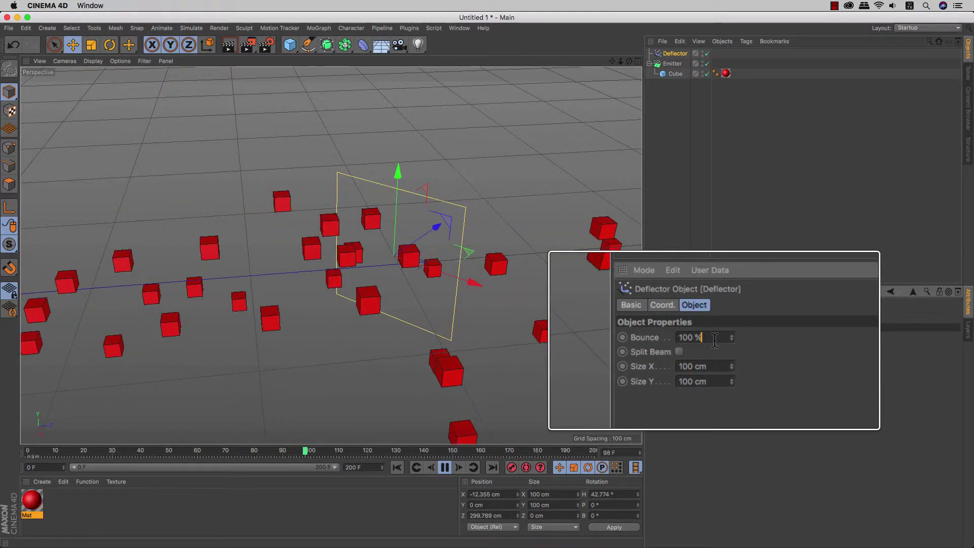
{"action": "left_click_drag", "start_coordinate": [729, 339], "coordinate": [725, 339]}
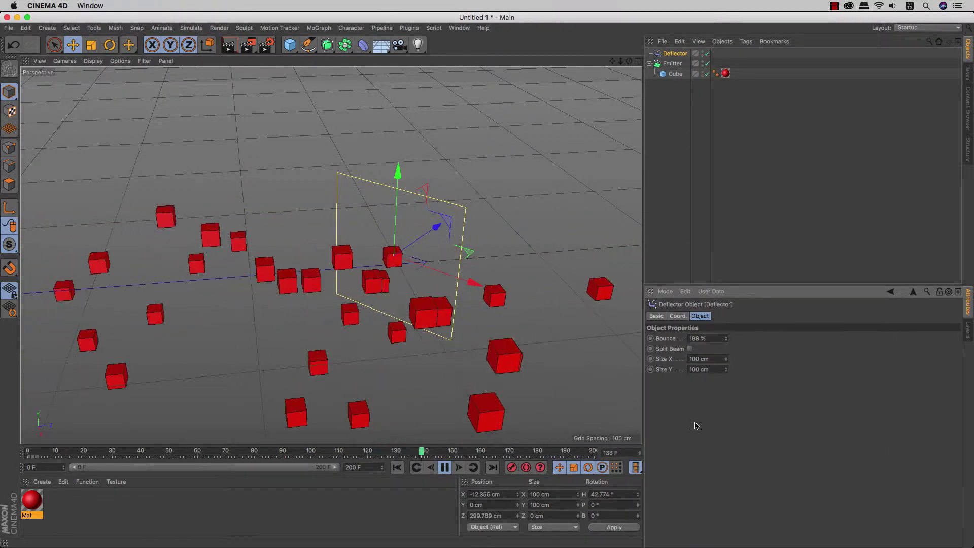
{"action": "mouse_move", "coordinate": [511, 387]}
{"action": "left_mouse_down", "text": "alt"}
{"action": "mouse_move", "coordinate": [482, 418]}
{"action": "mouse_move", "coordinate": [435, 421]}
{"action": "mouse_move", "coordinate": [476, 335]}
{"action": "mouse_move", "coordinate": [461, 277]}
{"action": "left_mouse_up", "text": "alt"}
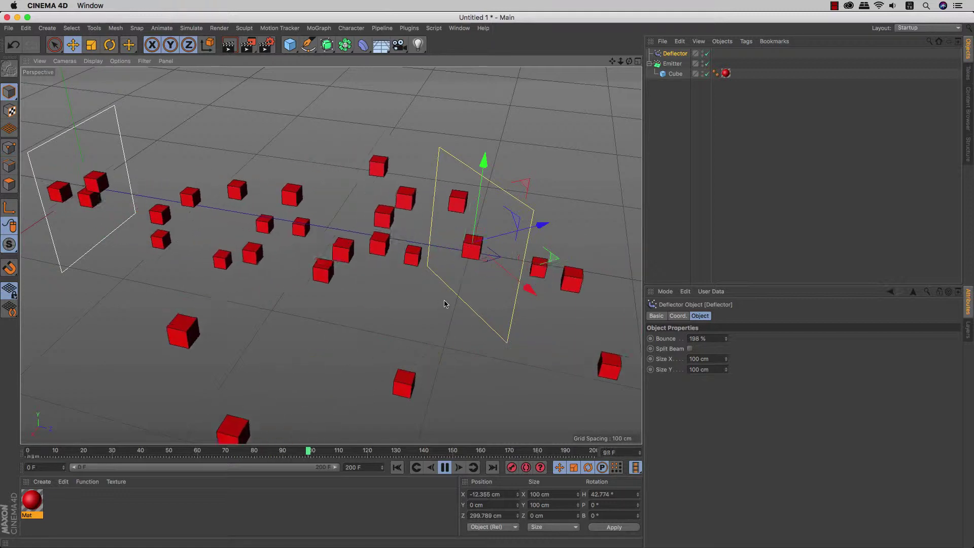
{"action": "left_click", "coordinate": [703, 338]}
{"action": "type", "text": "50"}
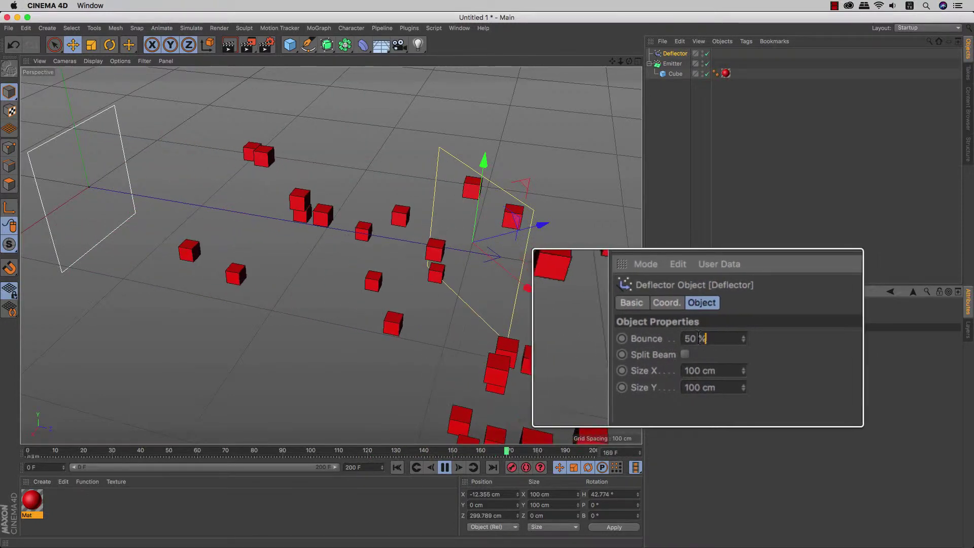
{"action": "left_click_drag", "start_coordinate": [711, 338], "coordinate": [677, 337]}
{"action": "type", "text": "100"}
{"action": "key", "text": "Return"}
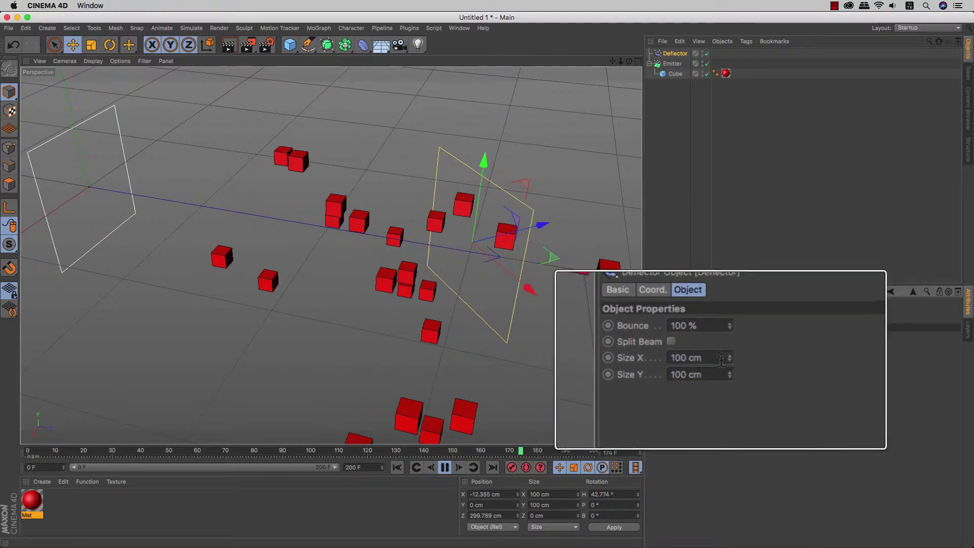
Step: Resize the deflector to 197 × 180 cm and view the bounce from near ground level
{"action": "mouse_move", "coordinate": [539, 282]}
{"action": "left_mouse_down", "text": "alt"}
{"action": "mouse_move", "coordinate": [547, 286]}
{"action": "mouse_move", "coordinate": [444, 203]}
{"action": "left_mouse_up", "text": "alt"}
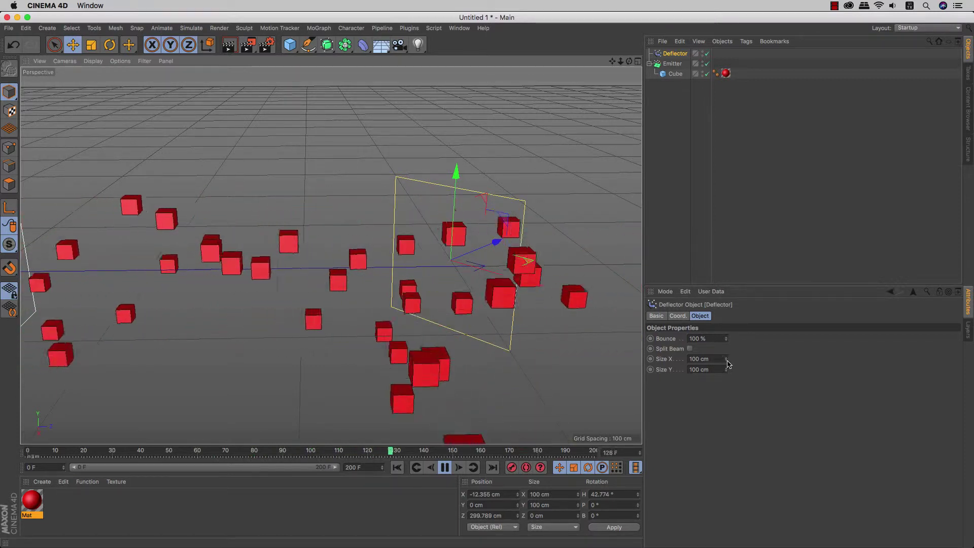
{"action": "mouse_move", "coordinate": [727, 361]}
{"action": "left_mouse_down"}
{"action": "mouse_move", "coordinate": [728, 350]}
{"action": "mouse_move", "coordinate": [727, 365]}
{"action": "left_mouse_up"}
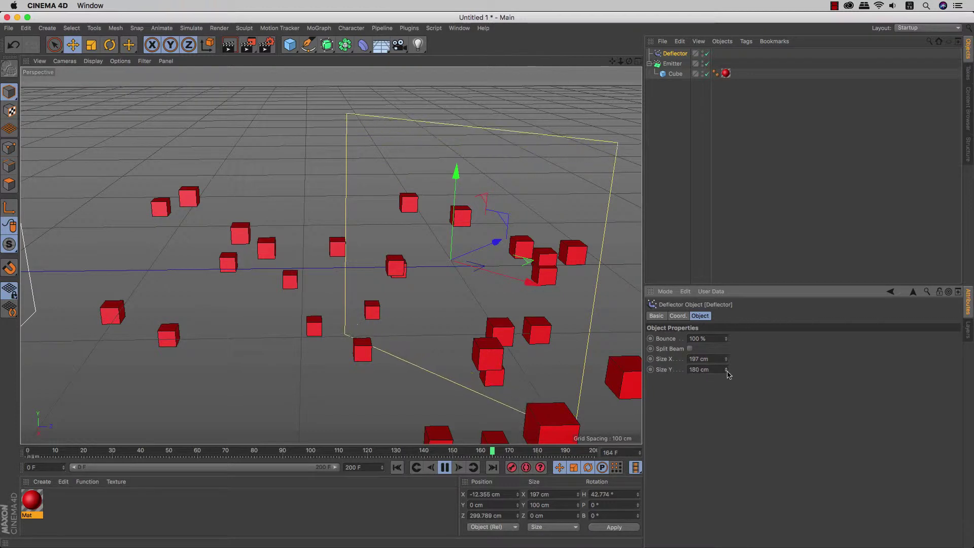
{"action": "left_click_drag", "start_coordinate": [568, 370], "coordinate": [518, 371], "text": "alt"}
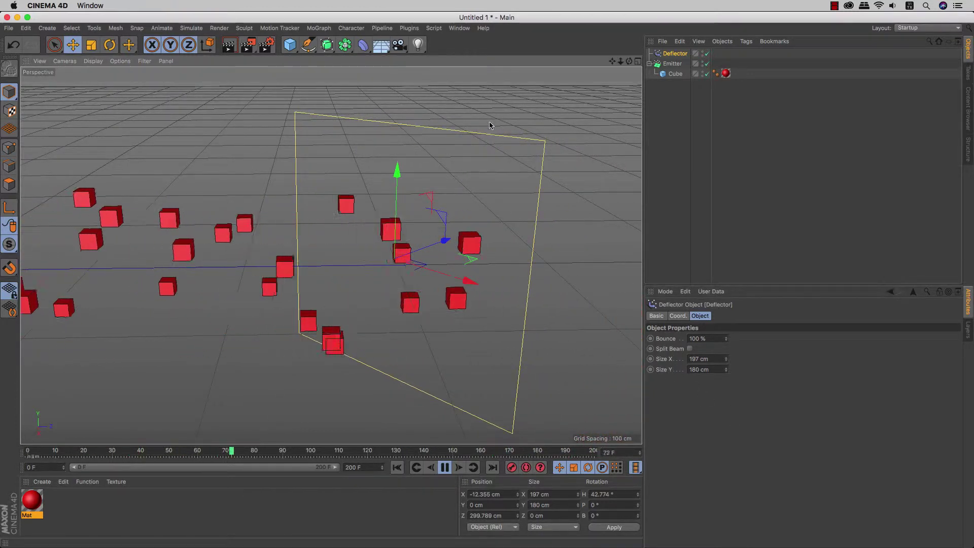
{"action": "left_click_drag", "start_coordinate": [462, 220], "coordinate": [331, 285], "text": "alt"}
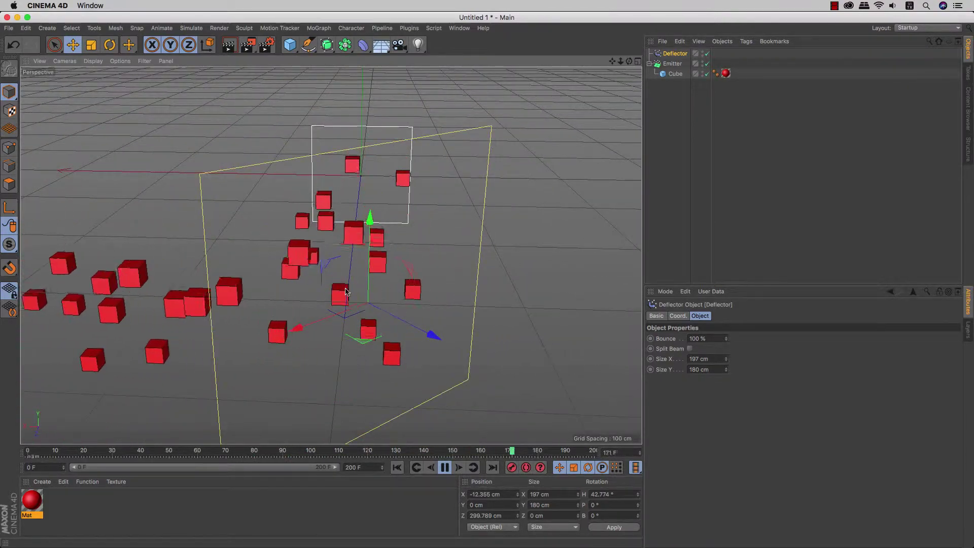
{"action": "mouse_move", "coordinate": [331, 284]}
{"action": "left_mouse_down", "text": "alt"}
{"action": "mouse_move", "coordinate": [344, 260]}
{"action": "mouse_move", "coordinate": [359, 321]}
{"action": "mouse_move", "coordinate": [496, 355]}
{"action": "mouse_move", "coordinate": [482, 374]}
{"action": "mouse_move", "coordinate": [391, 317]}
{"action": "mouse_move", "coordinate": [409, 261]}
{"action": "left_mouse_up", "text": "alt"}
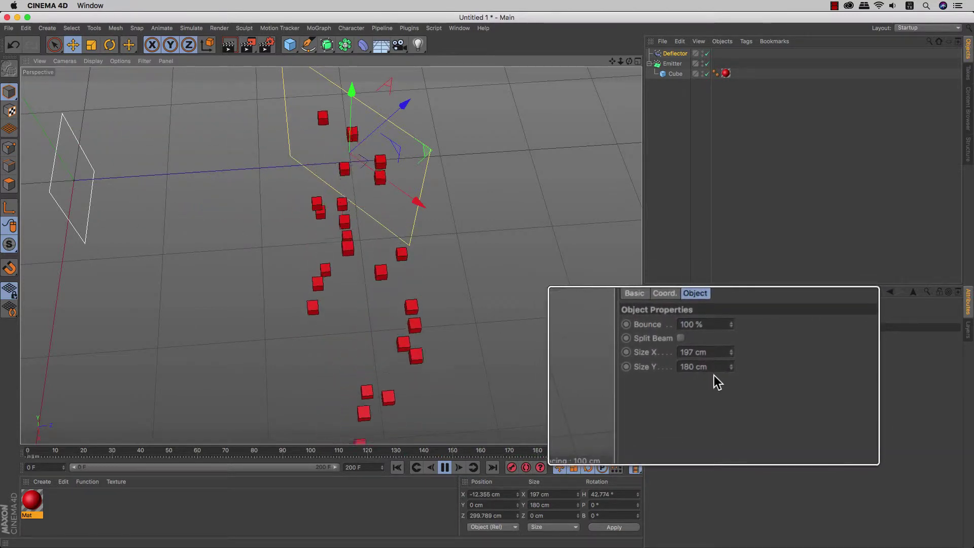
{"action": "left_click", "coordinate": [689, 348]}
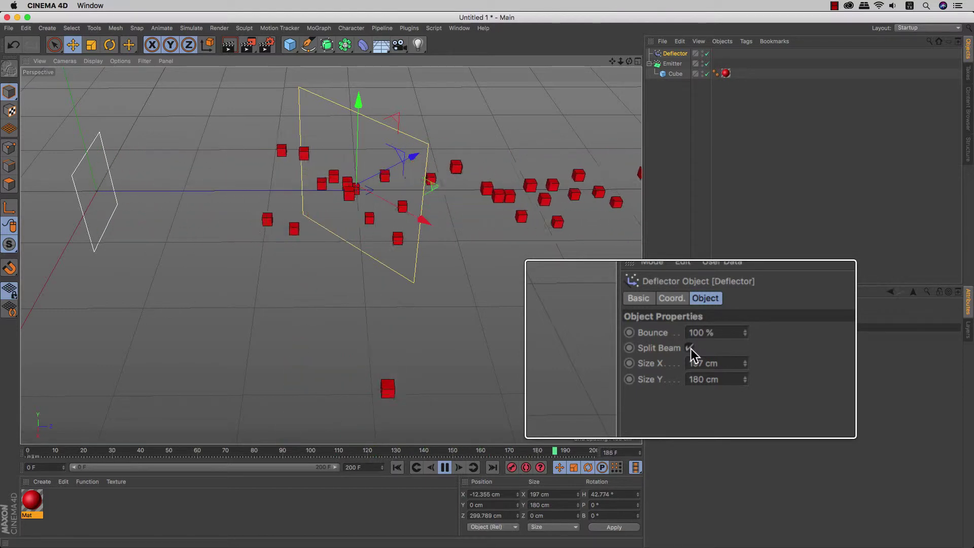
{"action": "left_click", "coordinate": [690, 348]}
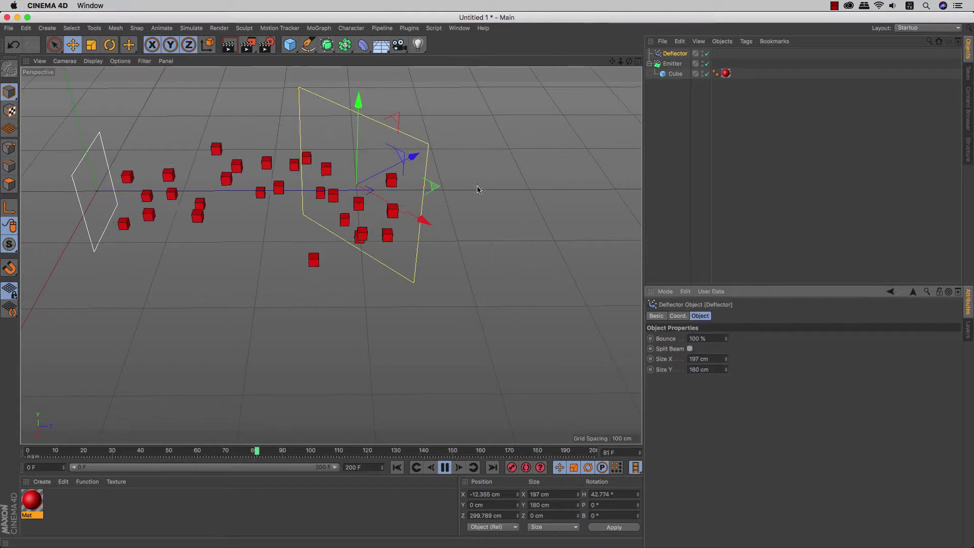
{"action": "left_click_drag", "start_coordinate": [477, 189], "coordinate": [459, 331], "text": "alt"}
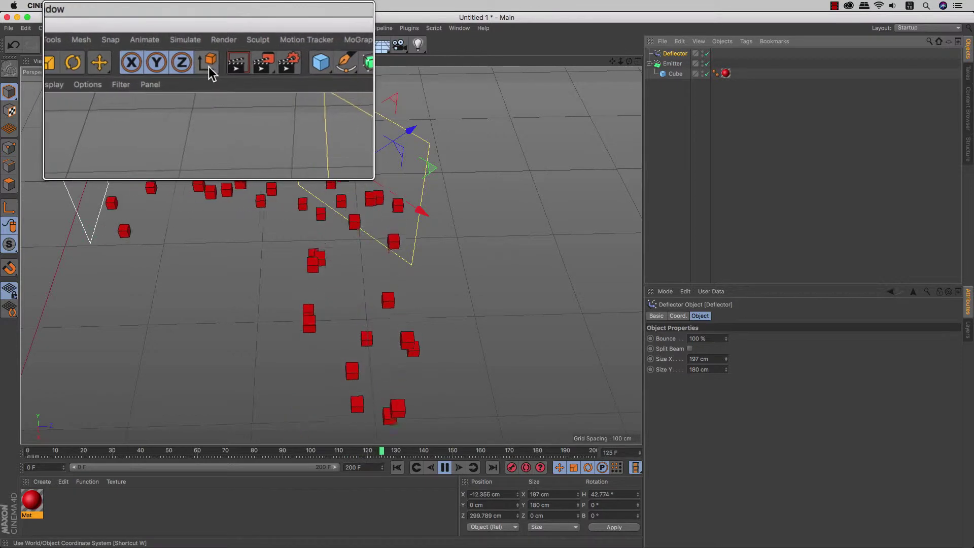
Step: In World coordinates, Ctrl-drag the deflector to create Deflector.1 near X 250 cm, Z 300 cm
{"action": "left_click", "coordinate": [208, 63]}
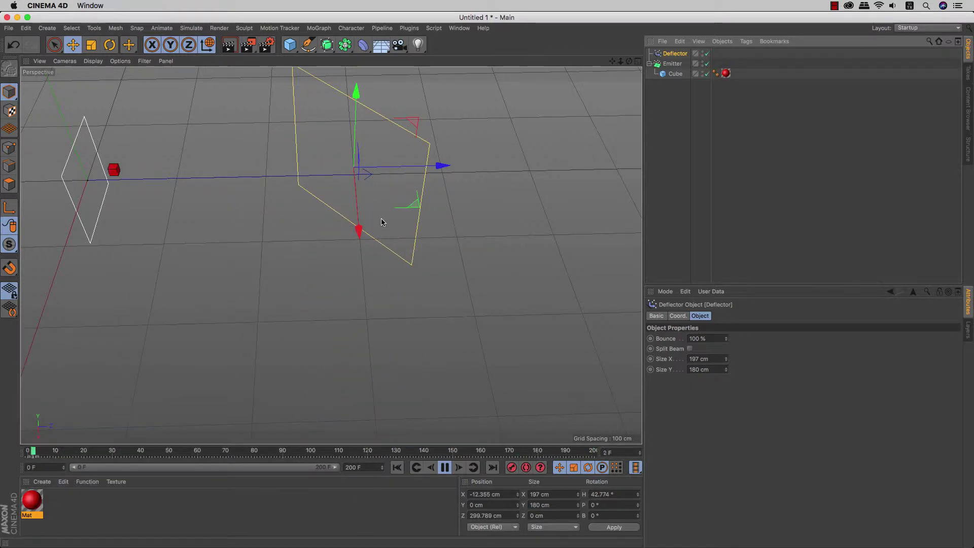
{"action": "left_click_drag", "start_coordinate": [364, 233], "coordinate": [360, 230], "text": "ctrl"}
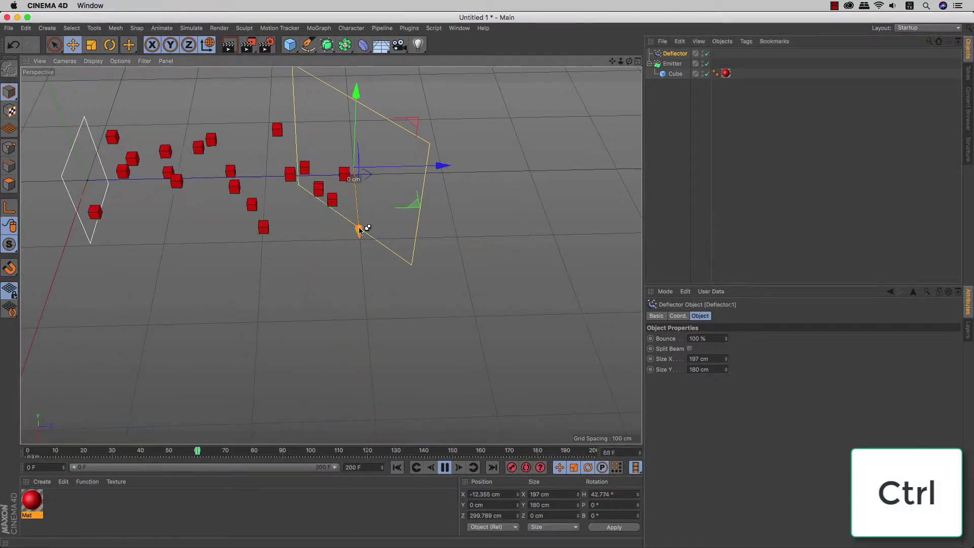
{"action": "mouse_move", "coordinate": [366, 316]}
{"action": "left_mouse_down", "text": "ctrl"}
{"action": "mouse_move", "coordinate": [378, 441]}
{"action": "mouse_move", "coordinate": [376, 432]}
{"action": "left_mouse_up", "text": "ctrl"}
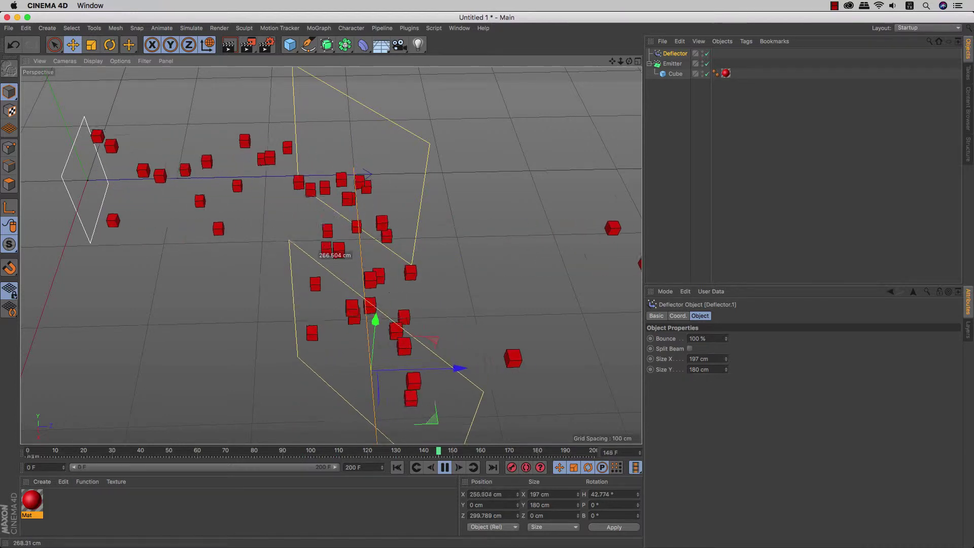
{"action": "scroll", "coordinate": [376, 248], "scroll_direction": "down", "scroll_amount": 3}
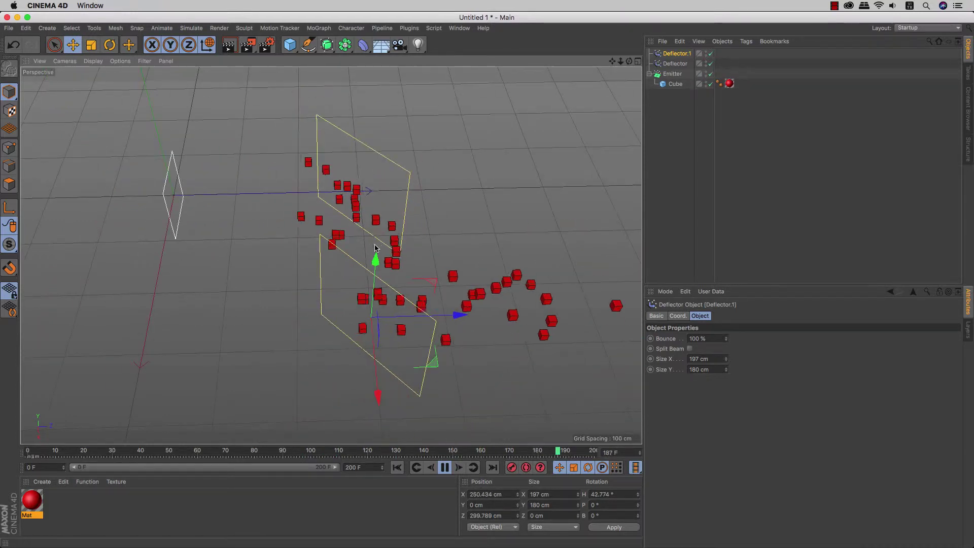
{"action": "mouse_move", "coordinate": [378, 250]}
{"action": "left_mouse_down", "text": "alt"}
{"action": "mouse_move", "coordinate": [269, 274]}
{"action": "mouse_move", "coordinate": [259, 247]}
{"action": "left_mouse_up", "text": "alt"}
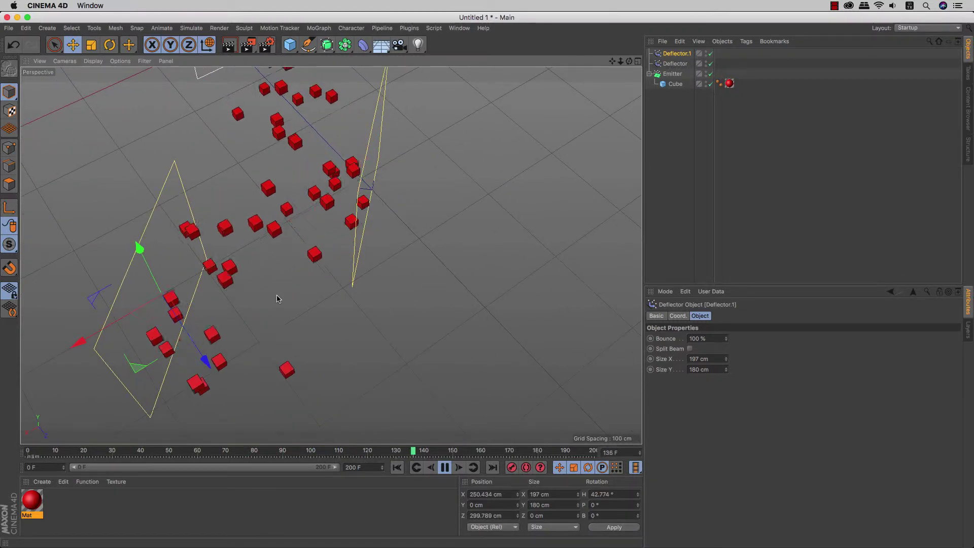
{"action": "mouse_move", "coordinate": [278, 298]}
{"action": "left_mouse_down", "text": "alt"}
{"action": "mouse_move", "coordinate": [307, 223]}
{"action": "mouse_move", "coordinate": [282, 264]}
{"action": "left_mouse_up", "text": "alt"}
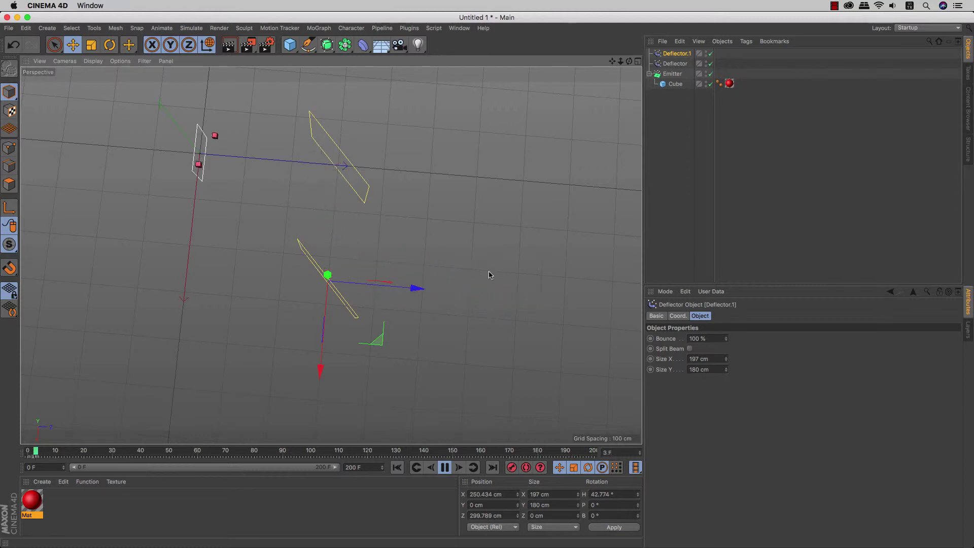
Step: Select the Emitter and begin editing Start Emission and Lifetime in its particle settings
{"action": "left_click", "coordinate": [679, 75]}
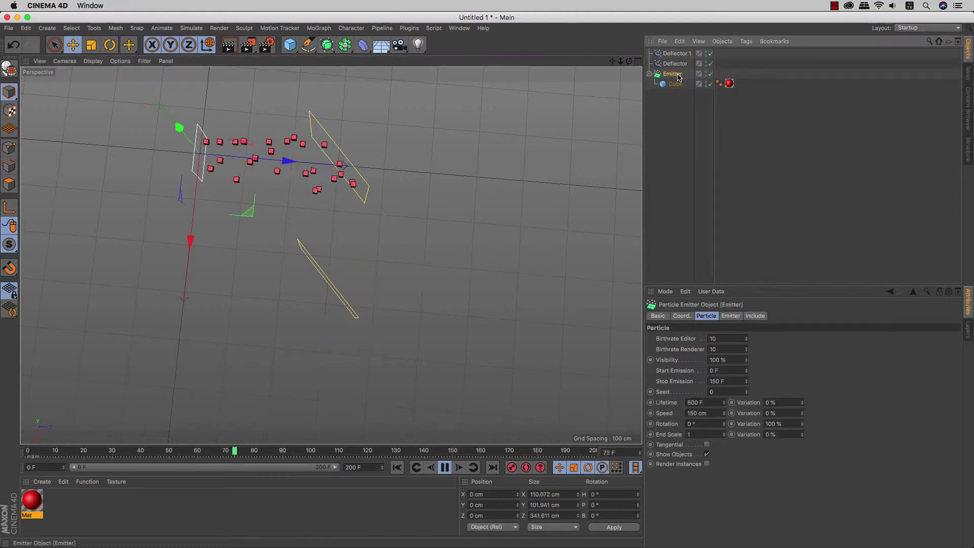
{"action": "left_click", "coordinate": [727, 371]}
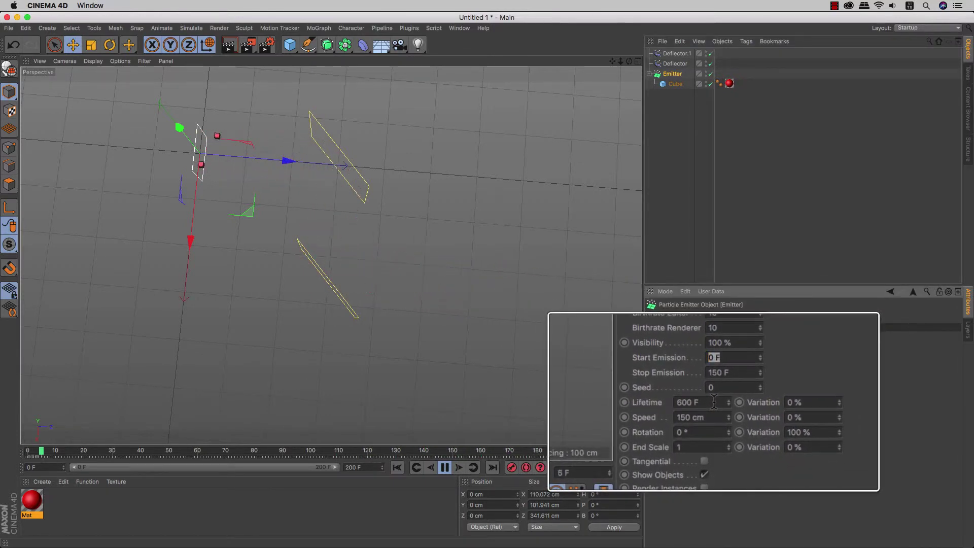
{"action": "left_click", "coordinate": [686, 402]}
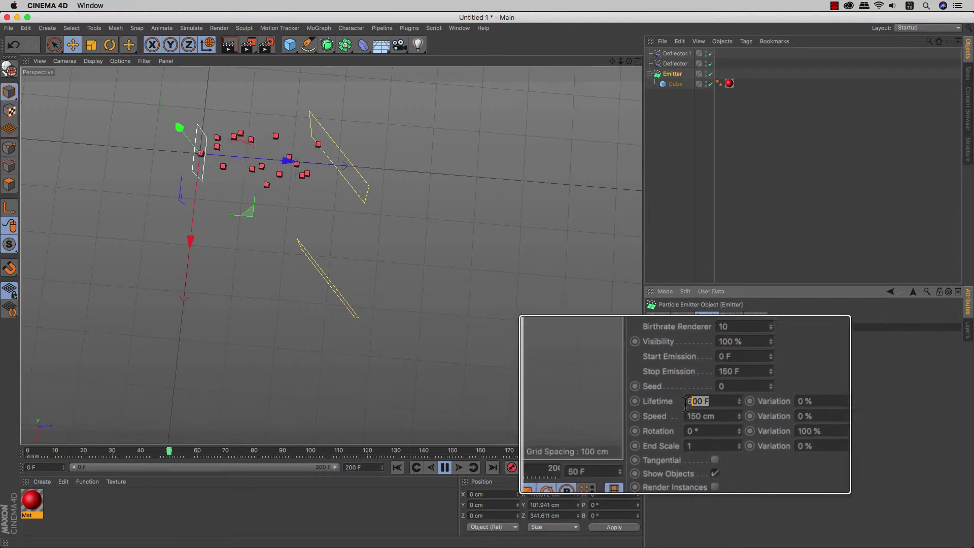